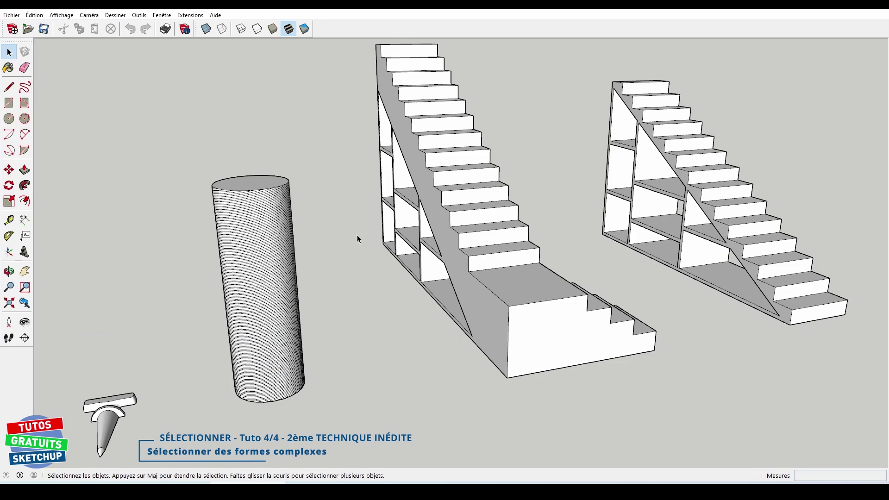
Zoom around the model and erase several edges of the near staircase with the Eraser
scroll(271, 375, up, 2)
scroll(258, 399, up, 3)
scroll(258, 399, up, 2)
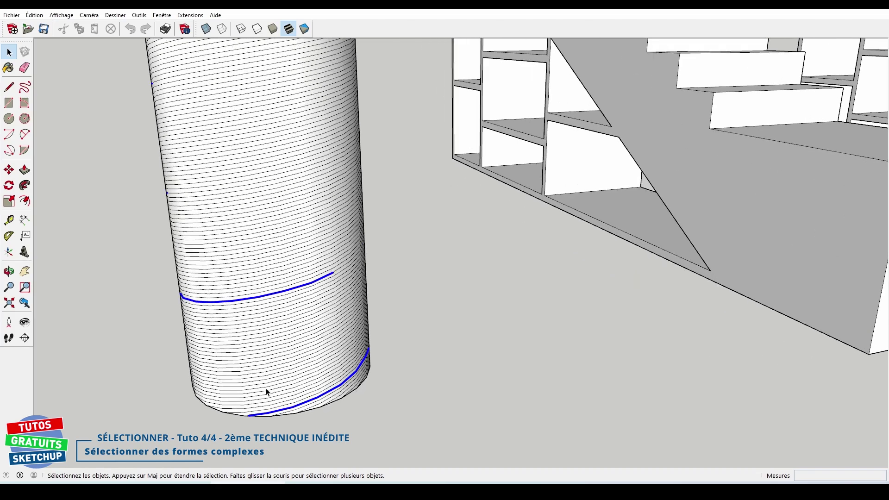
scroll(267, 392, down, 3)
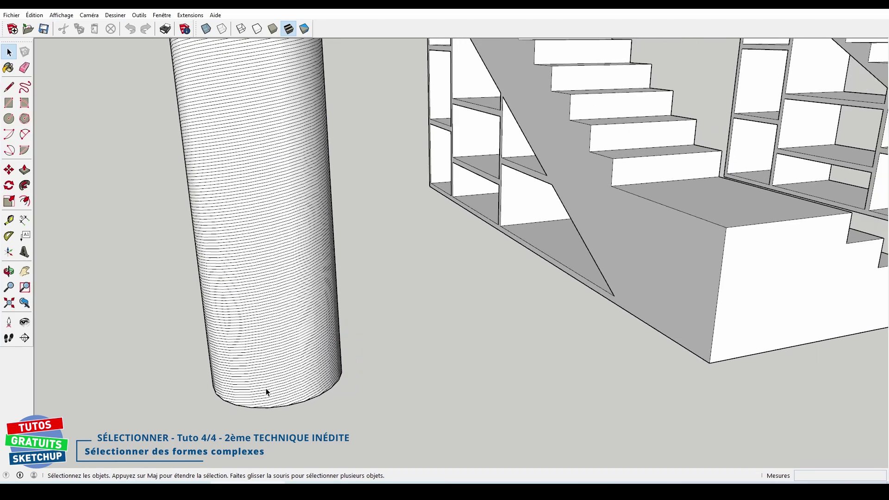
scroll(267, 393, down, 2)
scroll(266, 393, down, 2)
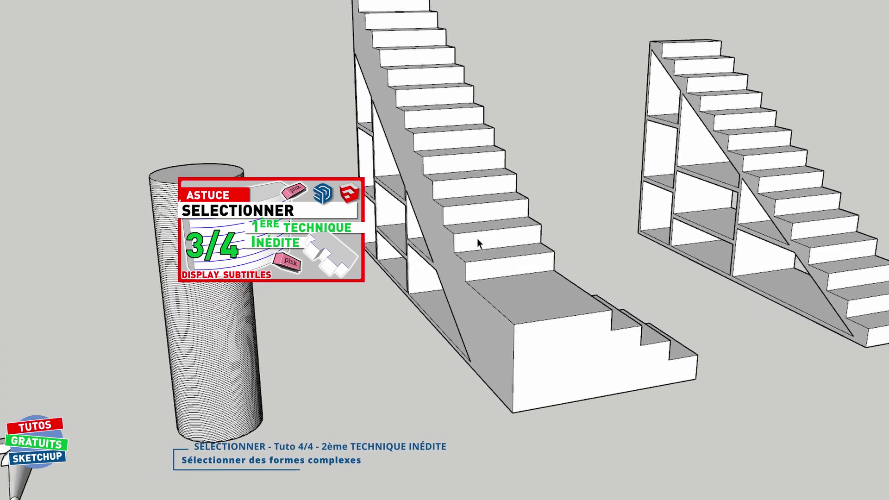
key(e)
drag(533, 269, 503, 185)
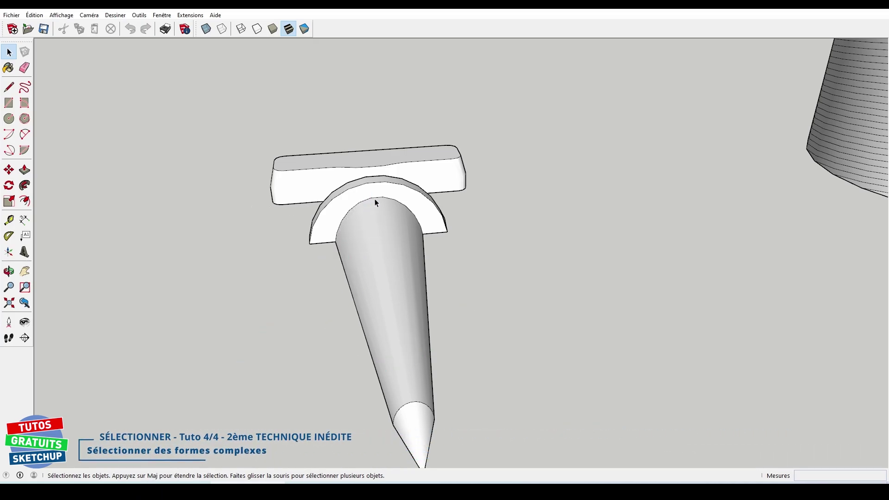
Copy the glue-gun tip's half-ring face to the right of the tip
click(355, 201)
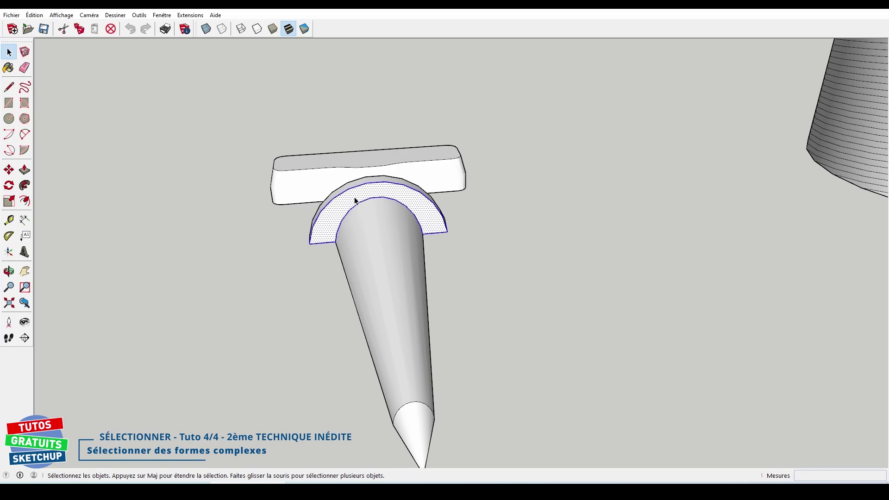
key(m)
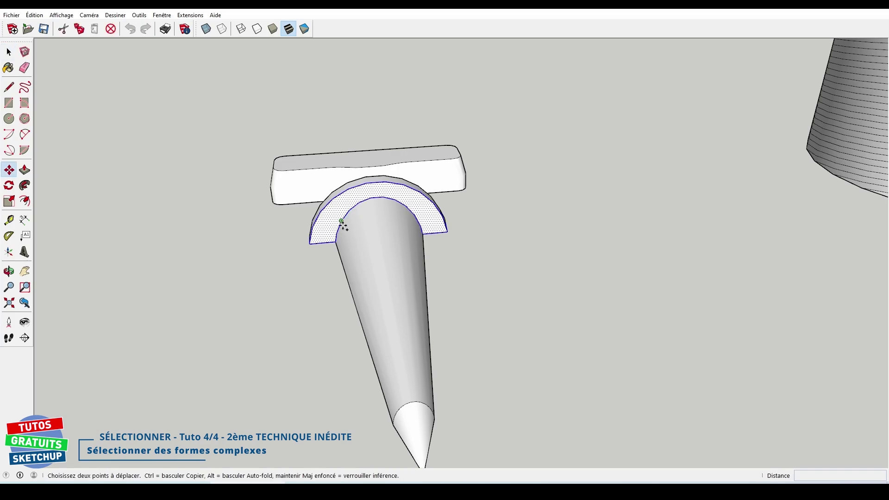
click(309, 244)
key(ctrl)
click(506, 245)
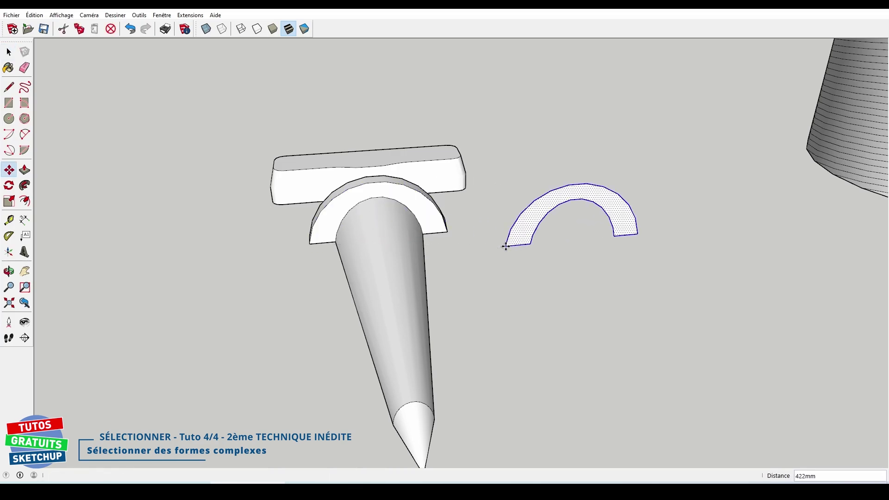
key(space)
click(524, 293)
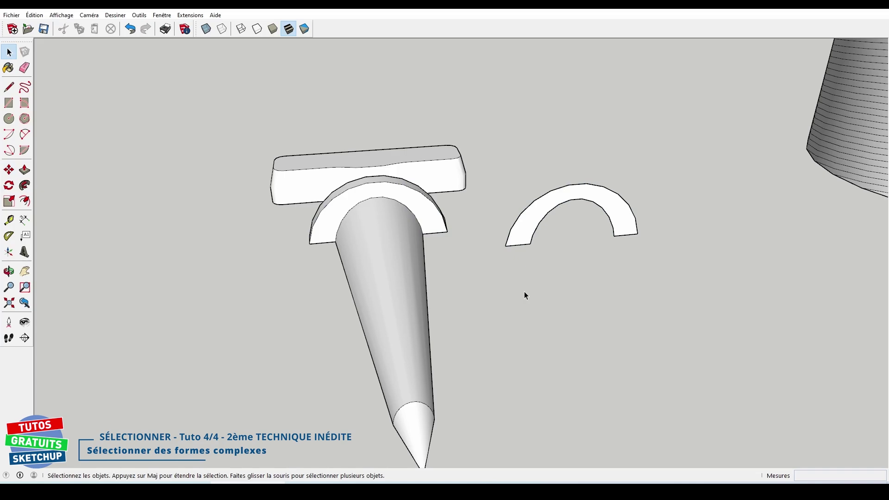
Erase the copied half-ring's left and right end edges, leaving two open arcs
key(e)
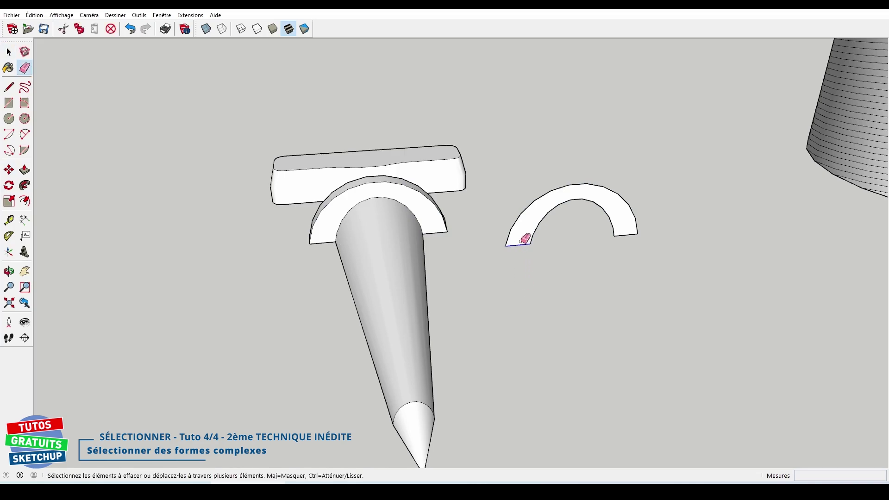
click(519, 244)
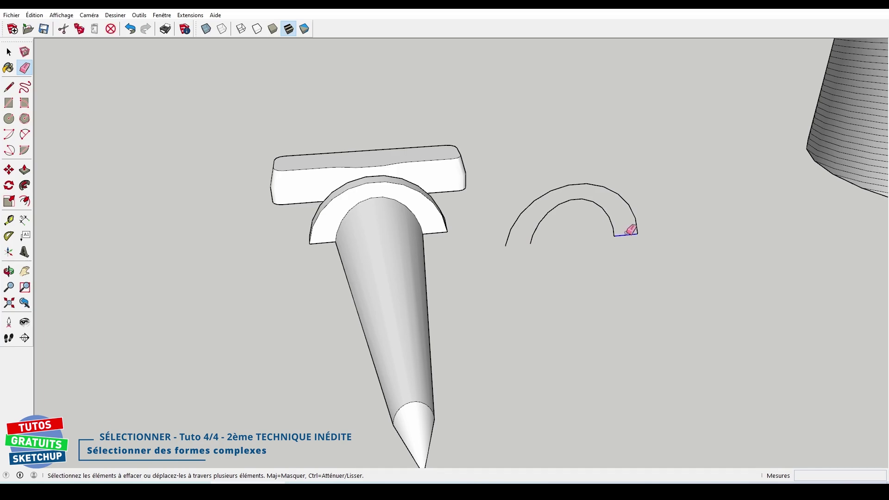
click(625, 234)
key(space)
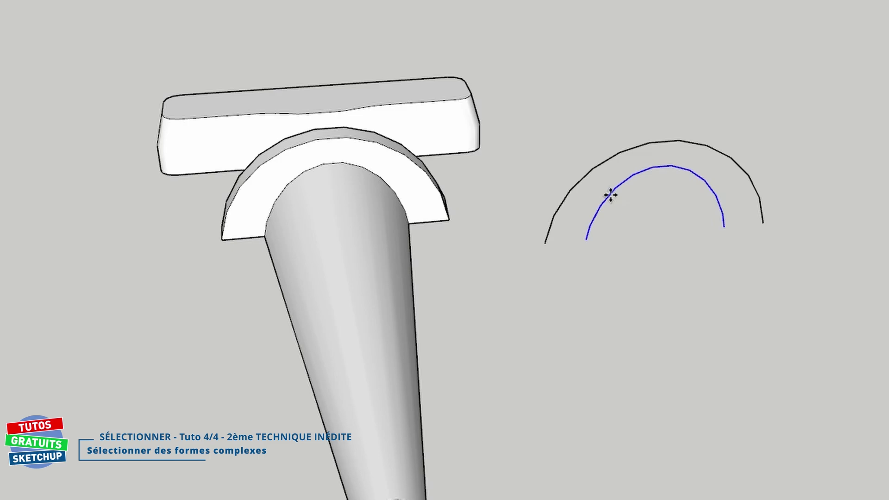
Move the inner arc by its endpoint onto the cone's top edge
click(586, 240)
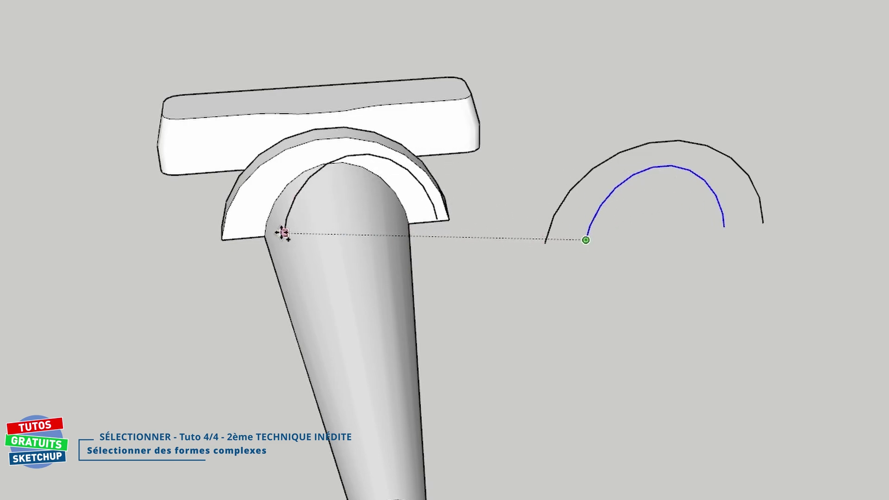
click(264, 235)
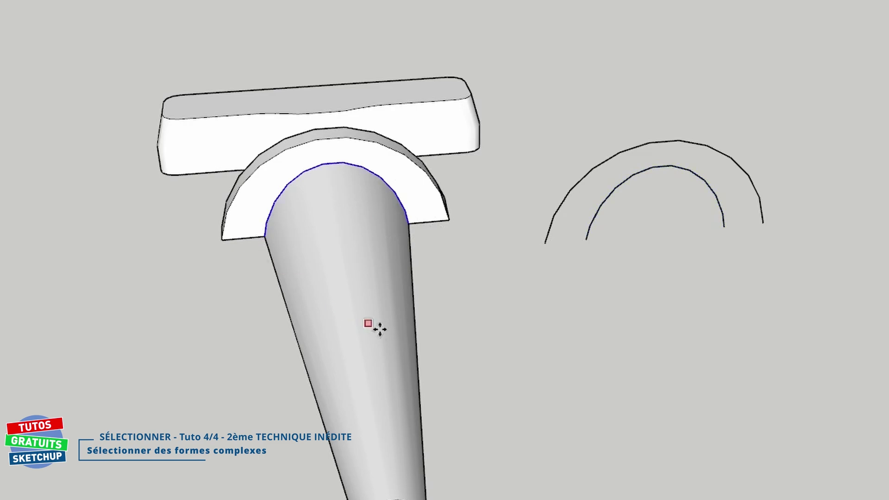
middle_drag(494, 278, 371, 268)
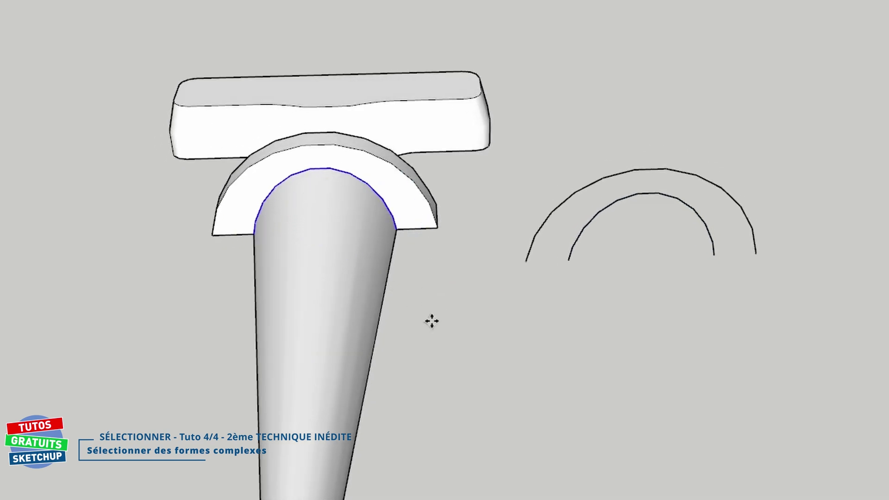
key(space)
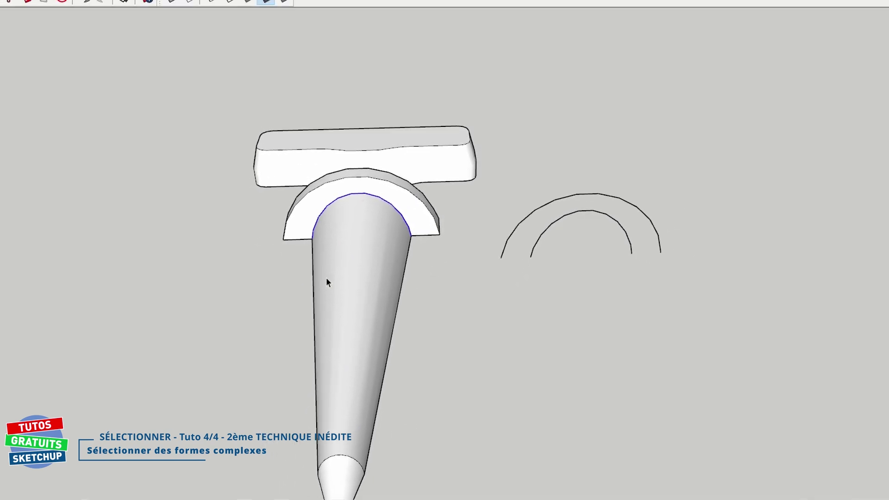
Scale the arc and cone top symmetrically about the centre to narrow them
click(8, 201)
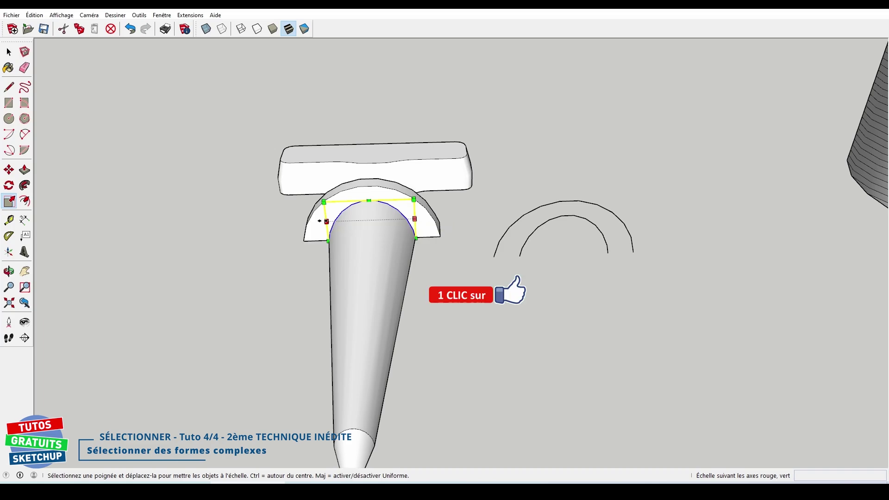
ctrl+drag(326, 222, 333, 223)
key(space)
click(419, 263)
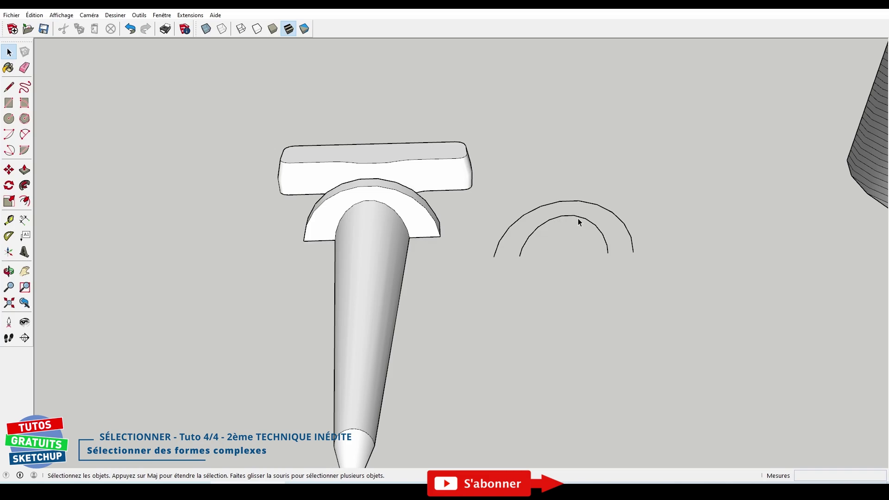
Orbit and zoom to view the striped cylinder's base against the horizon
scroll(578, 231, down, 3)
mouse_move(630, 220)
middle_down()
mouse_move(347, 279)
mouse_move(496, 202)
mouse_move(502, 210)
mouse_move(439, 282)
mouse_move(457, 251)
middle_up()
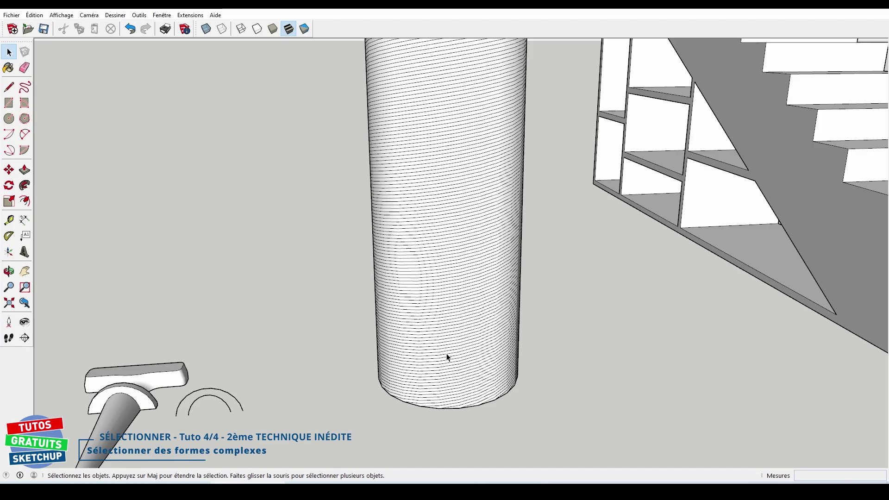
scroll(447, 357, up, 2)
scroll(466, 367, up, 2)
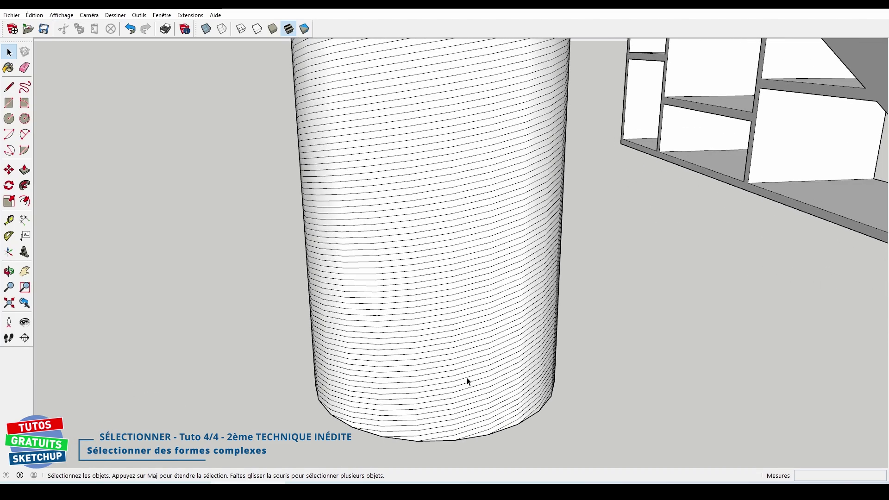
mouse_move(468, 373)
middle_down()
mouse_move(440, 337)
mouse_move(434, 292)
mouse_move(393, 310)
middle_up()
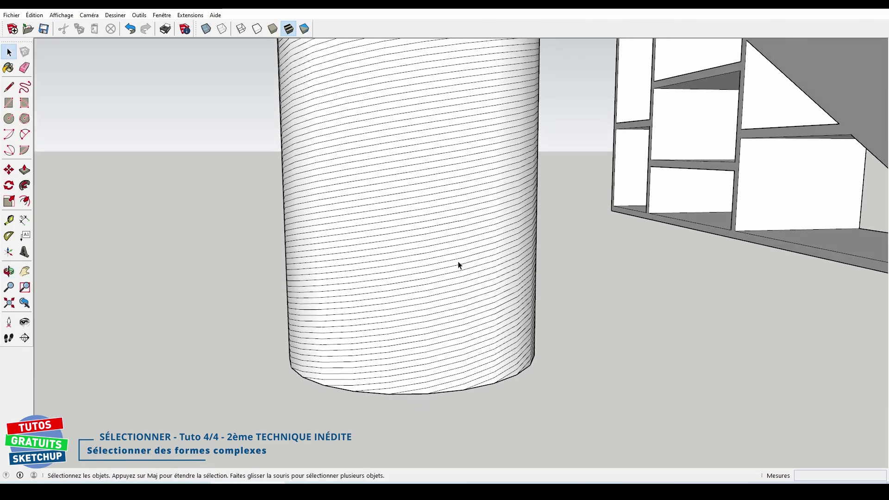
Move a spiral face strip out of the cylinder so it stands beside it
click(428, 389)
key(m)
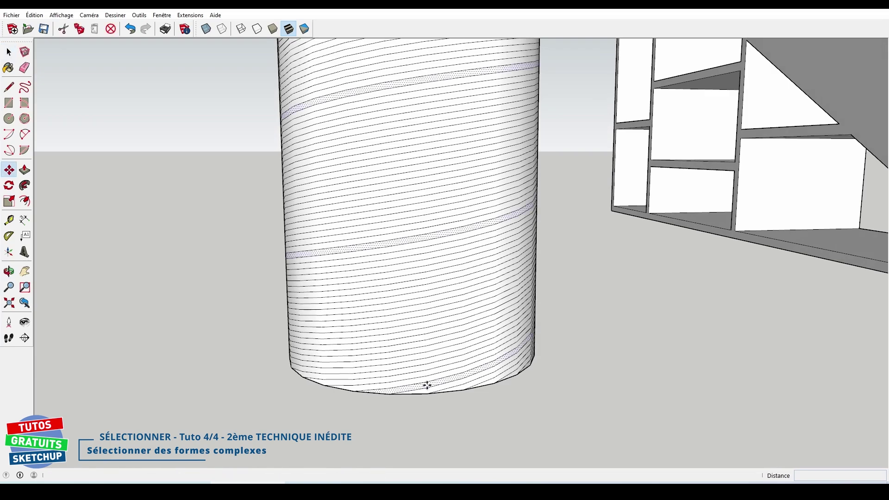
click(391, 396)
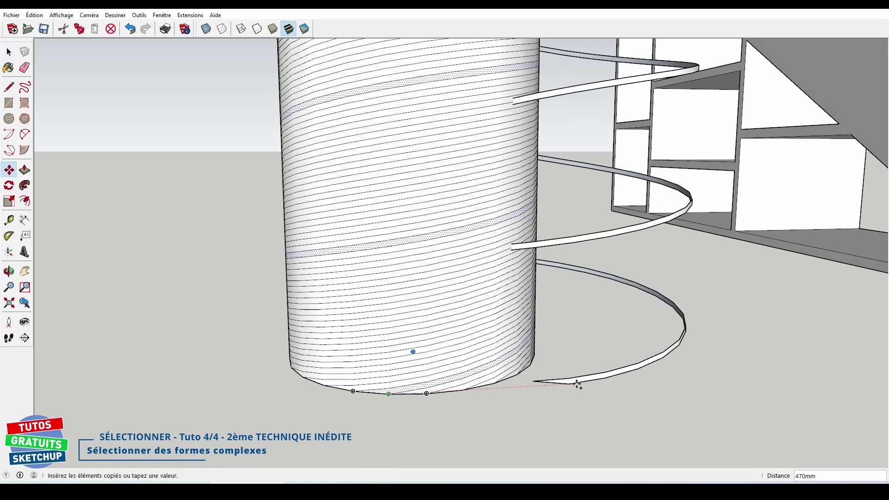
click(709, 375)
key(space)
click(712, 379)
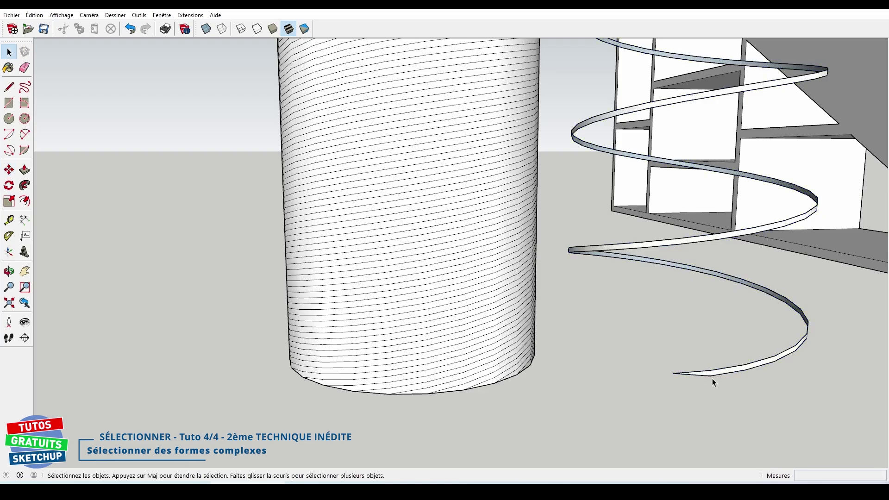
triple_click(723, 374)
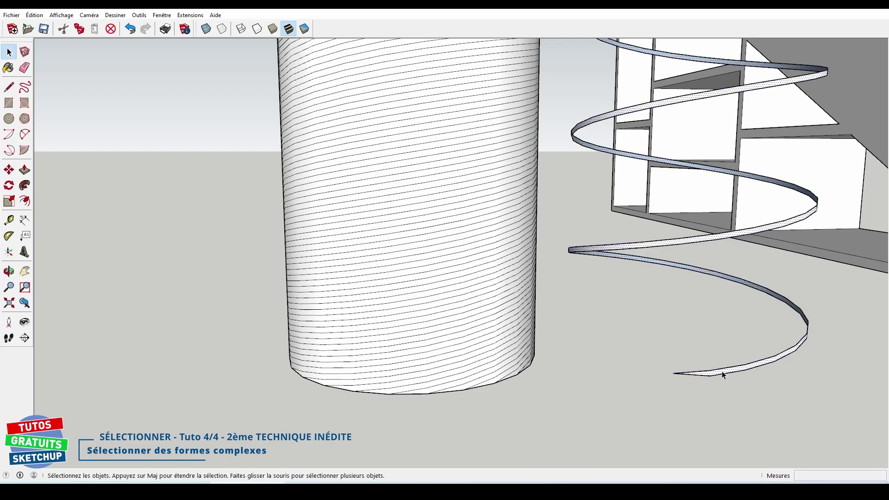
click(680, 403)
Erase the short front edge of the extracted spiral strip
key(e)
scroll(680, 403, up, 2)
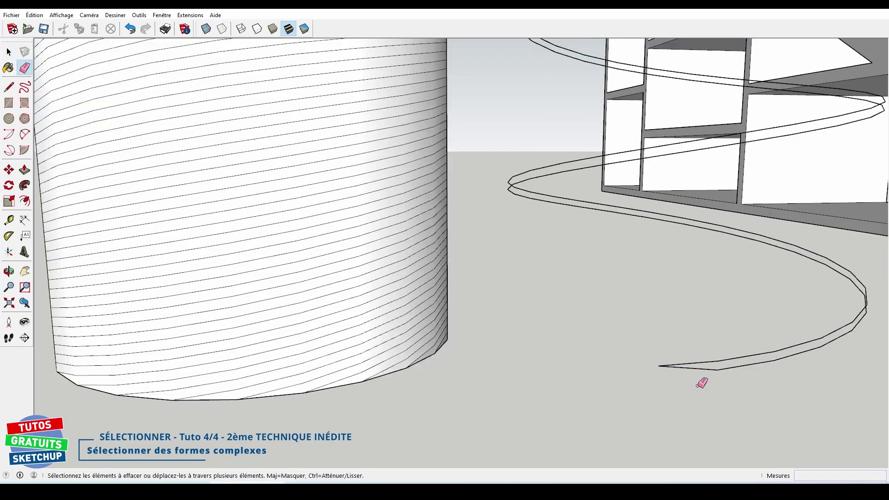
scroll(698, 372, up, 3)
click(696, 352)
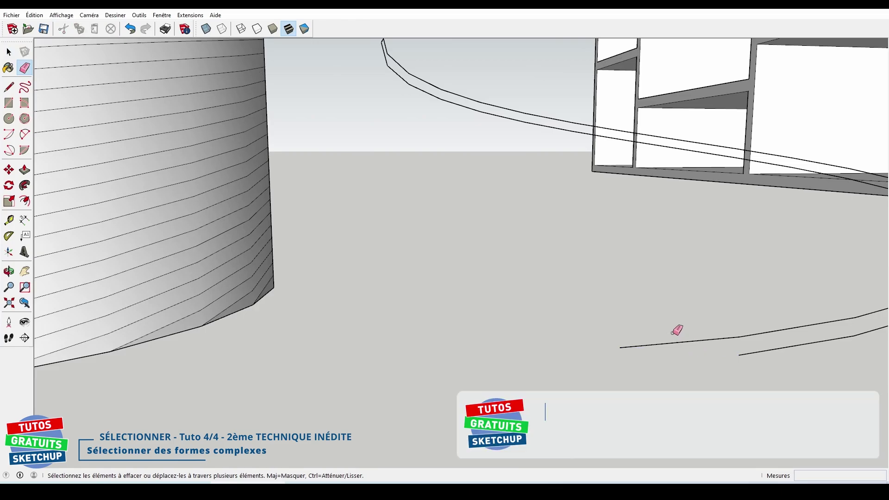
scroll(669, 324, down, 5)
scroll(658, 313, down, 2)
Orbit and zoom to a low side view of the spiral beside the cylinder and staircase
middle_drag(659, 314, 535, 225)
scroll(536, 224, up, 2)
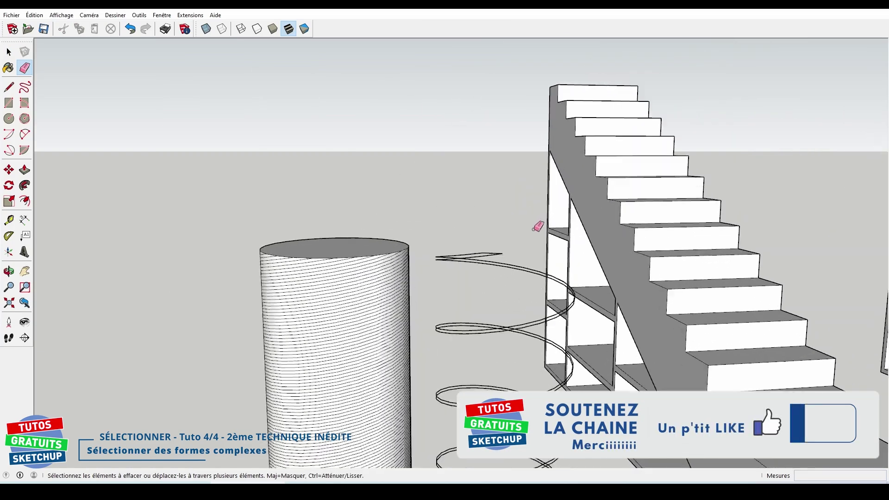
scroll(489, 263, up, 3)
scroll(444, 265, down, 3)
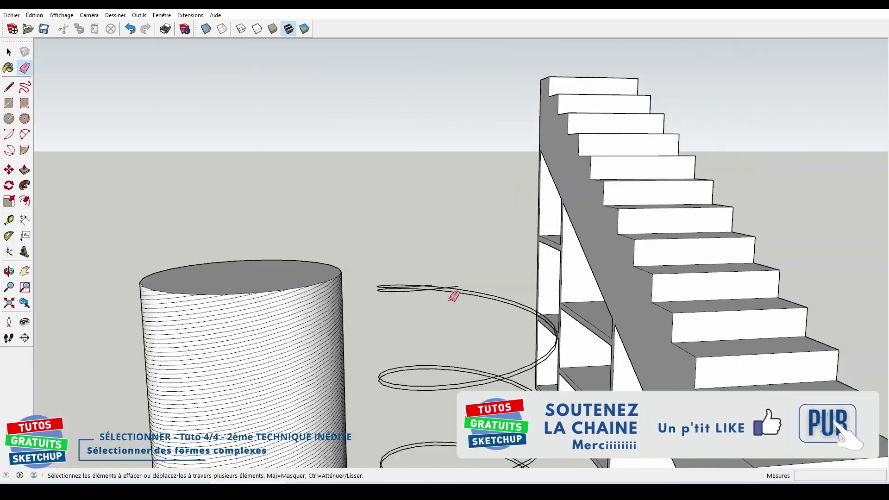
scroll(469, 361, down, 2)
middle_drag(468, 361, 525, 142)
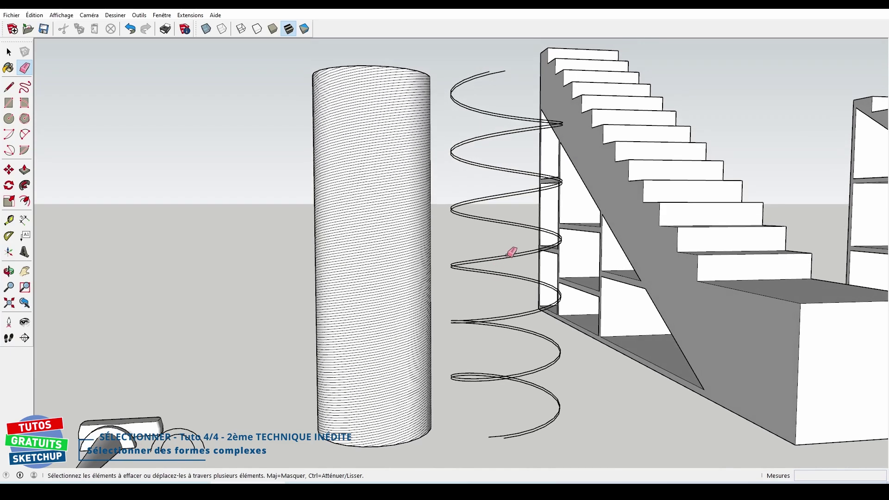
scroll(511, 252, up, 2)
key(space)
scroll(508, 351, up, 2)
scroll(520, 371, down, 2)
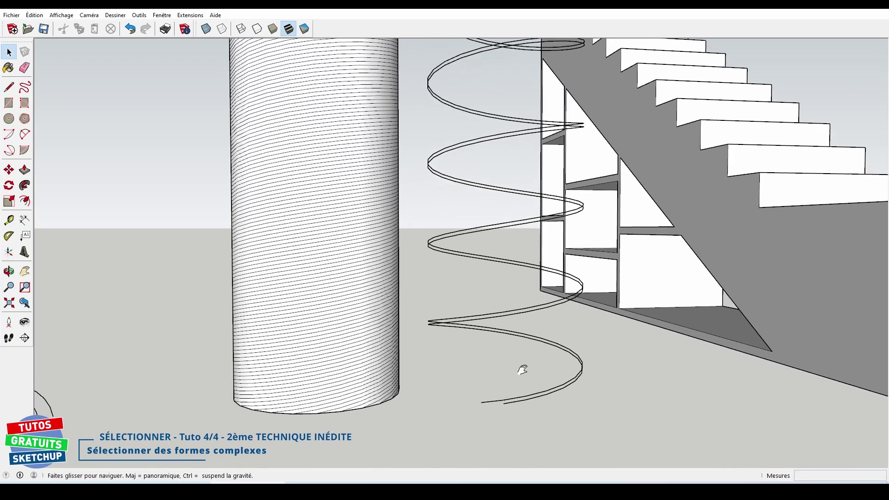
scroll(521, 391, up, 2)
Copy the spiral from its bottom end to the base of the striped cylinder
click(522, 393)
key(m)
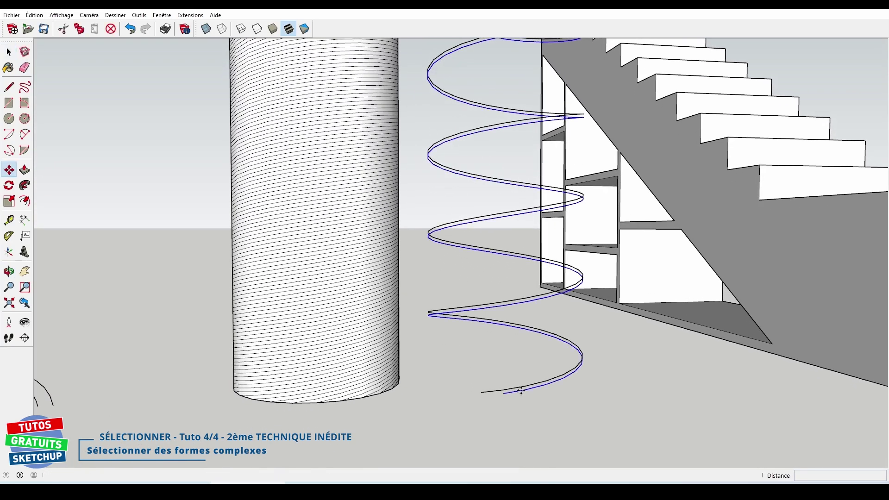
click(503, 393)
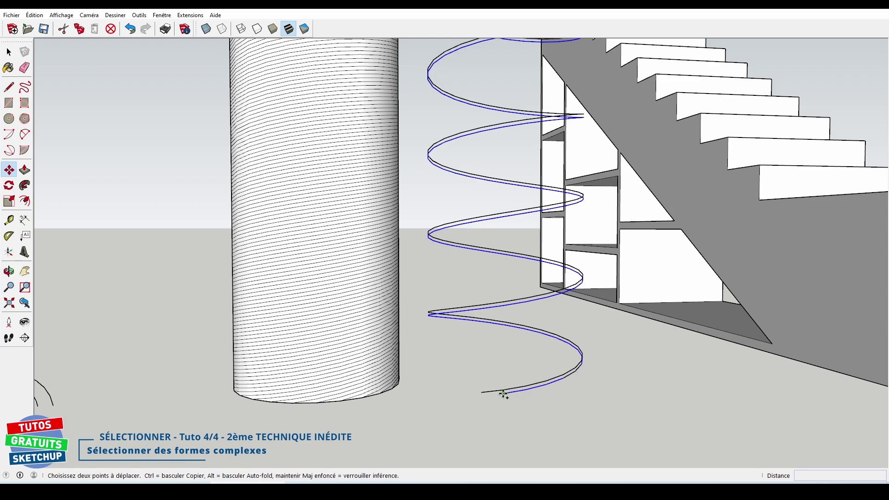
key(ctrl)
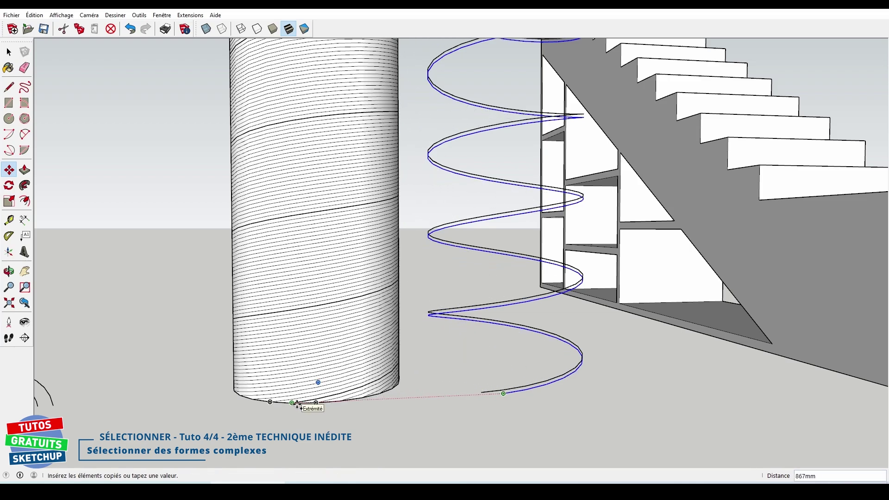
click(297, 403)
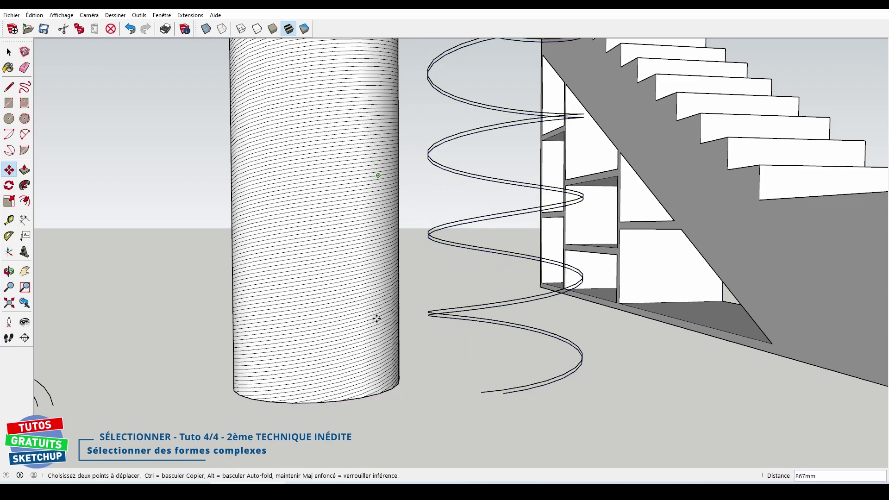
mouse_move(289, 296)
middle_down()
mouse_move(694, 367)
mouse_move(392, 377)
mouse_move(546, 335)
mouse_move(563, 351)
middle_up()
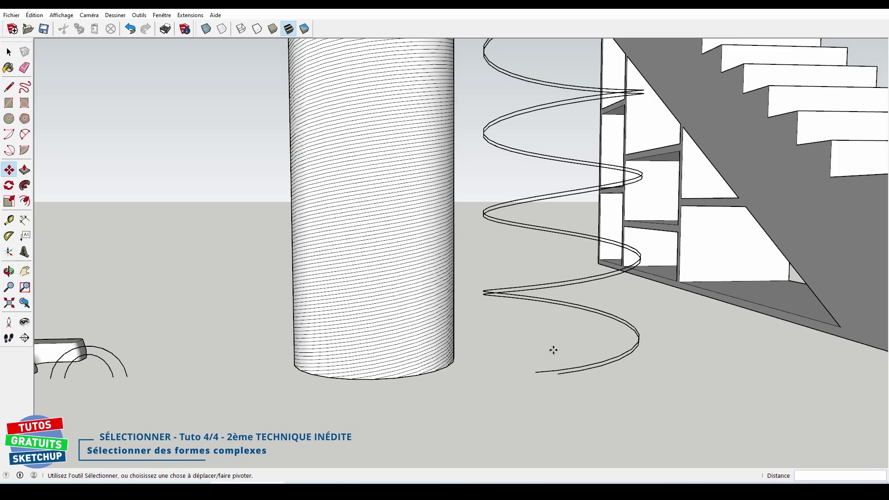
Make the helix curve a group with Créer un groupe
key(space)
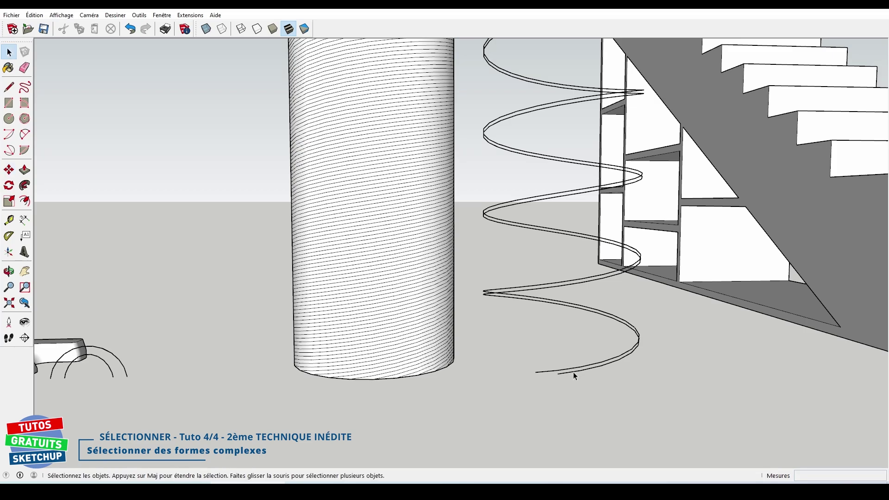
click(574, 373)
right_click(574, 373)
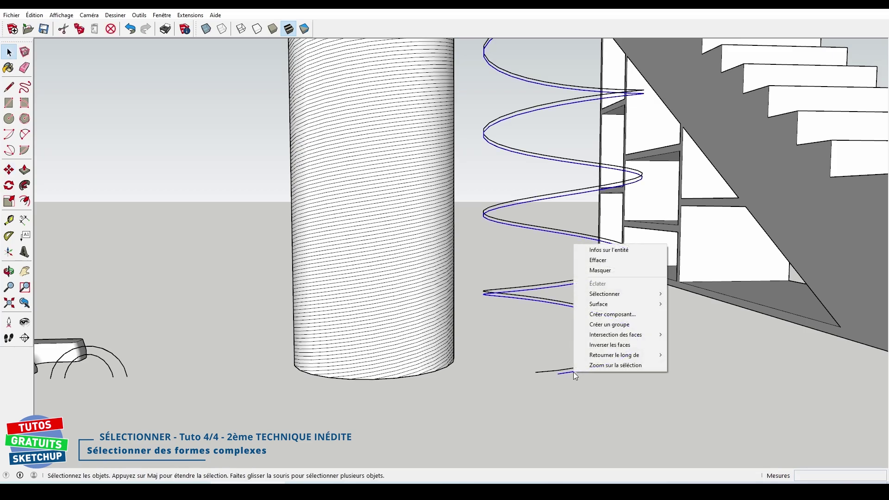
click(607, 329)
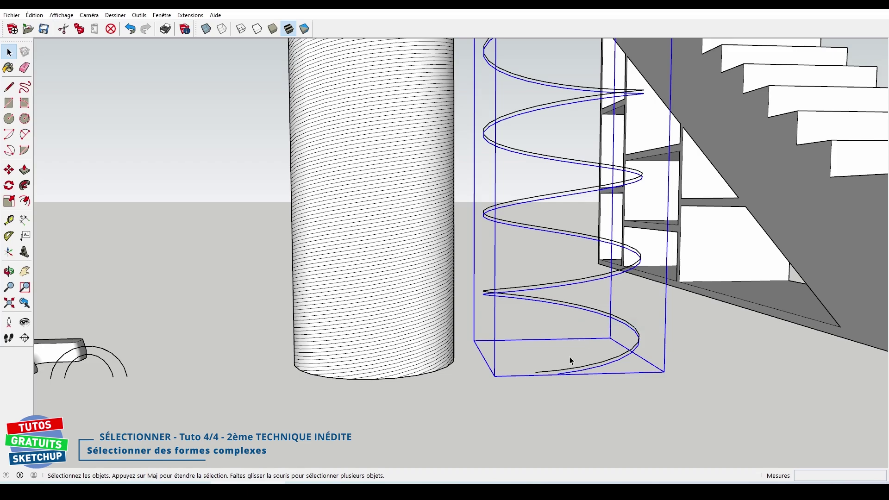
Copy the helix group by its bottom end onto the striped cylinder
key(m)
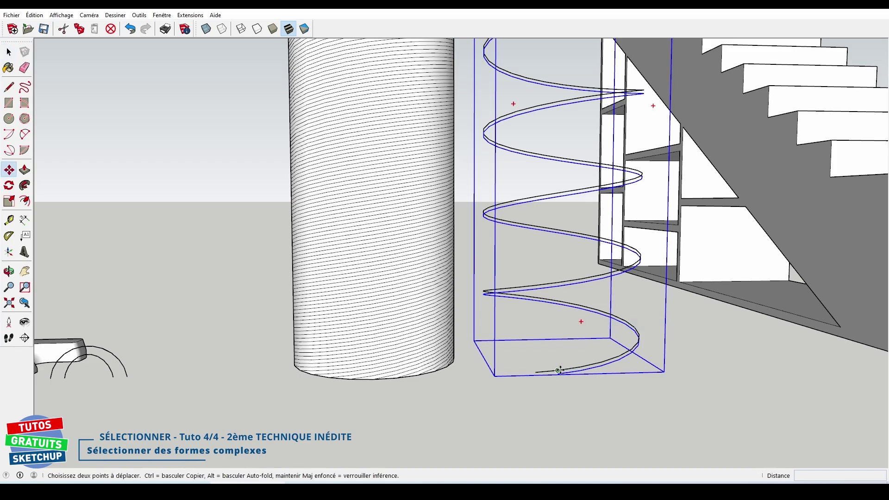
click(559, 373)
key(ctrl)
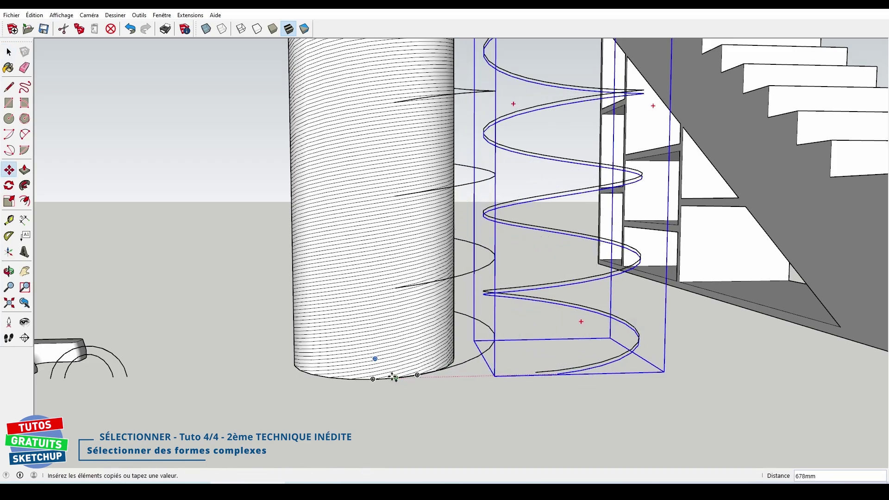
click(367, 384)
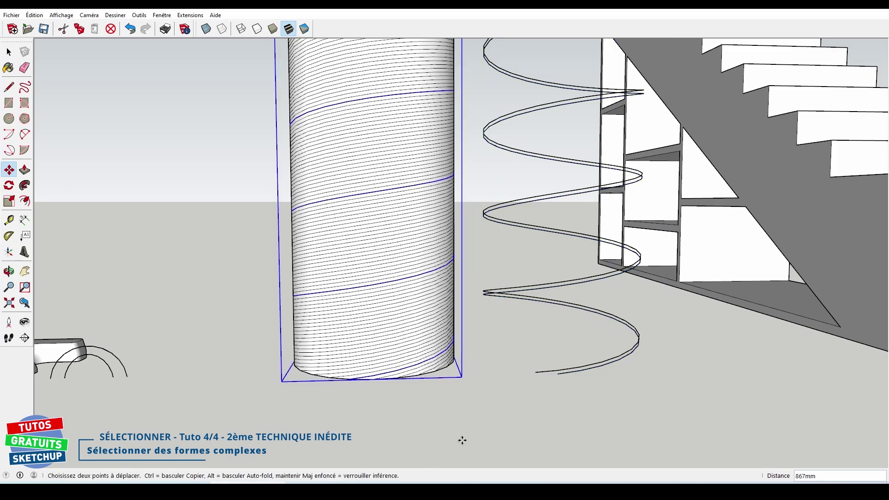
key(space)
Hide the leftover selected edges with Masquer
right_click(402, 373)
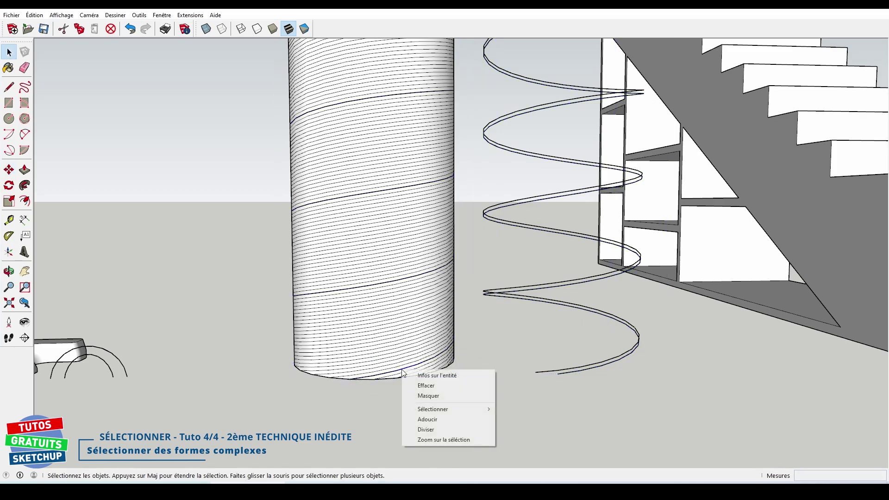
click(427, 396)
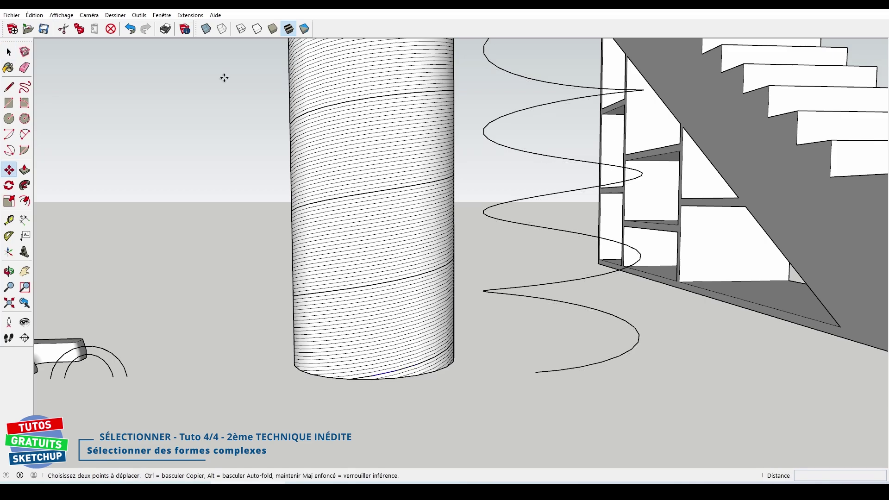
key(m)
click(159, 15)
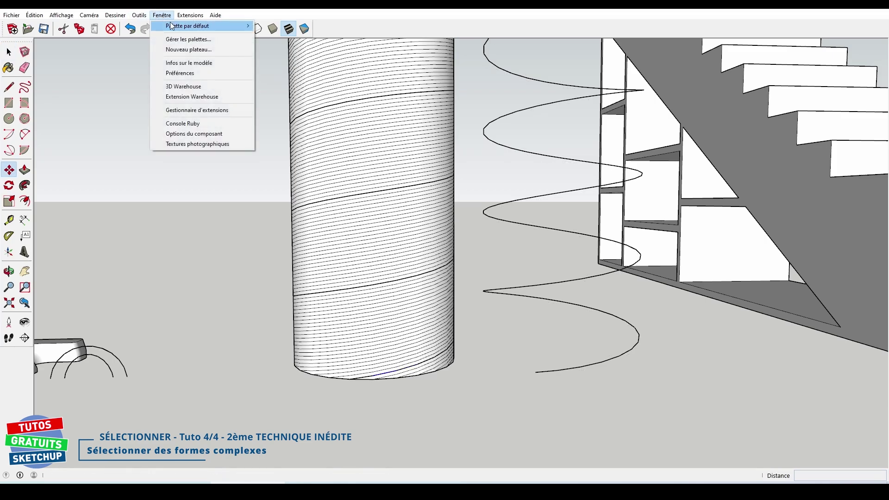
mouse_move(187, 26)
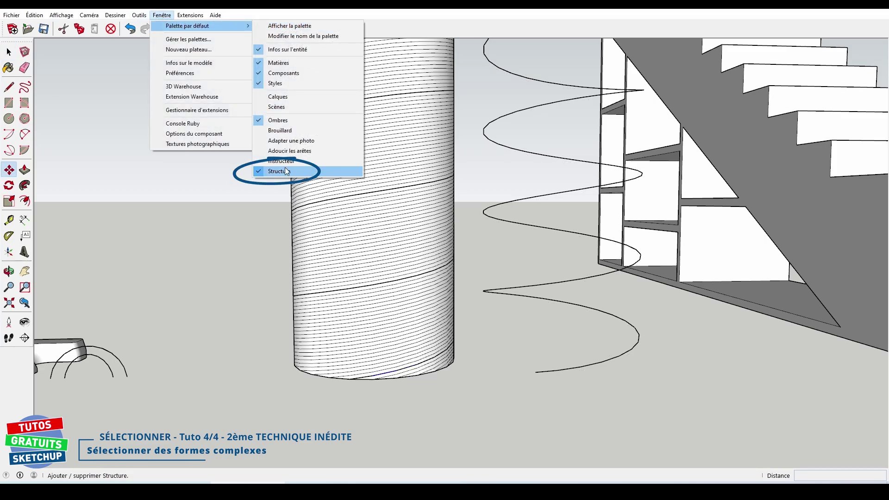
Show the Structure outliner and explode the listed Groupe with Éclater
click(290, 26)
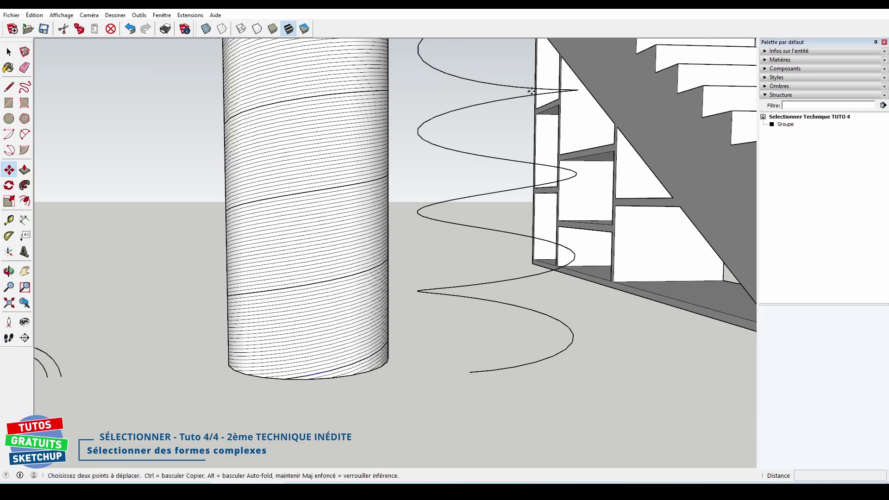
click(785, 124)
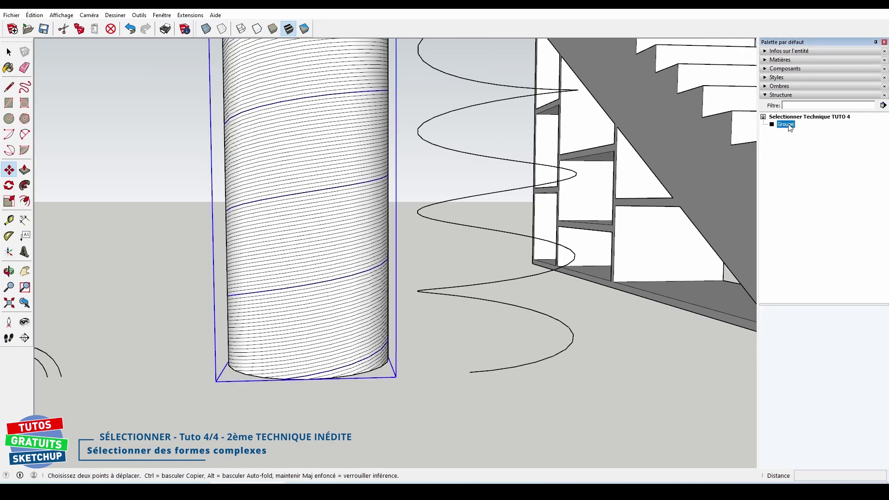
right_click(789, 128)
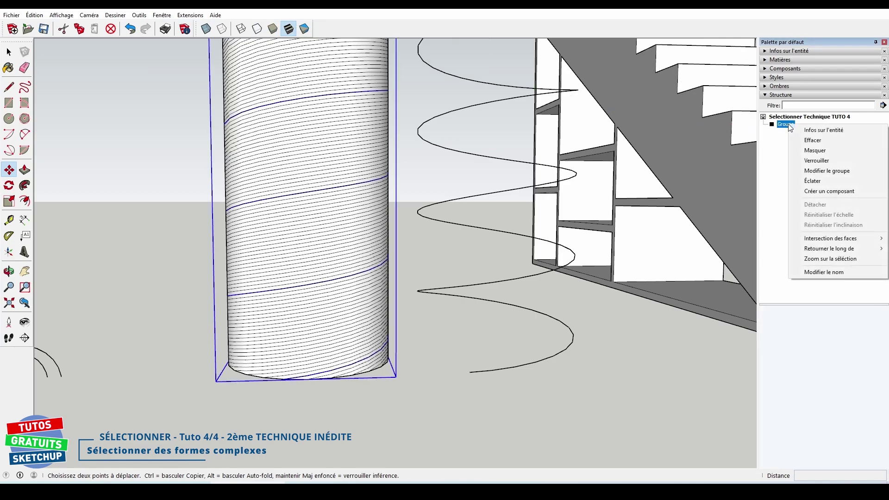
click(814, 181)
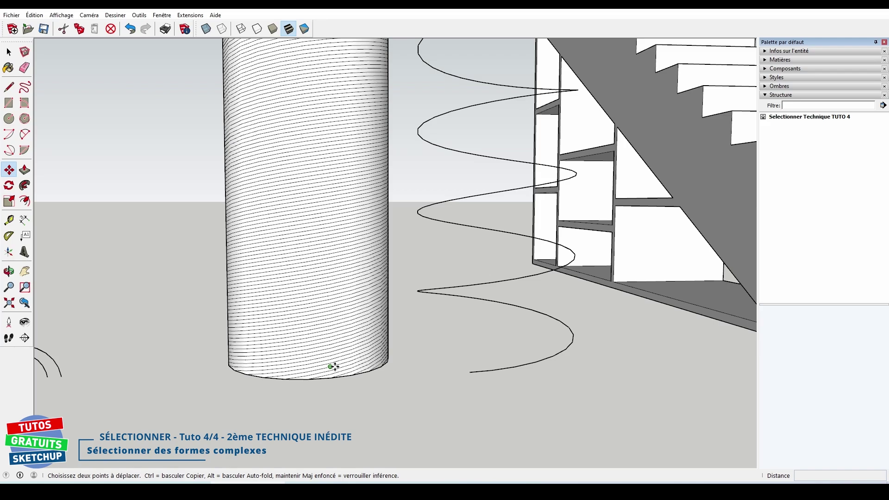
Undo the cylinder group's explode and hide the whole striped cylinder instead
key(ctrl+z)
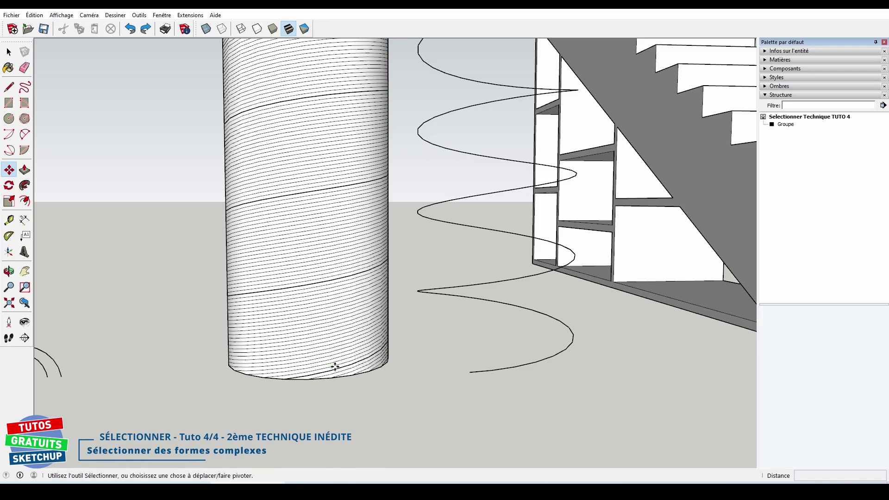
key(space)
triple_click(319, 345)
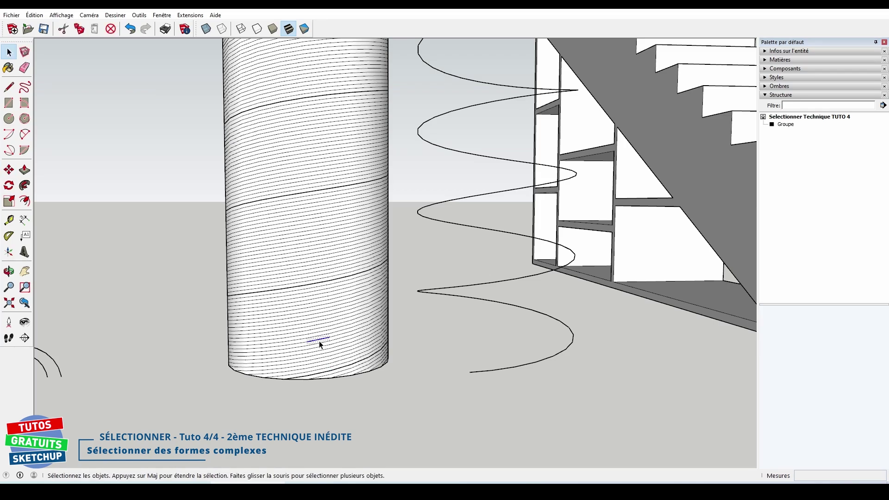
right_click(319, 344)
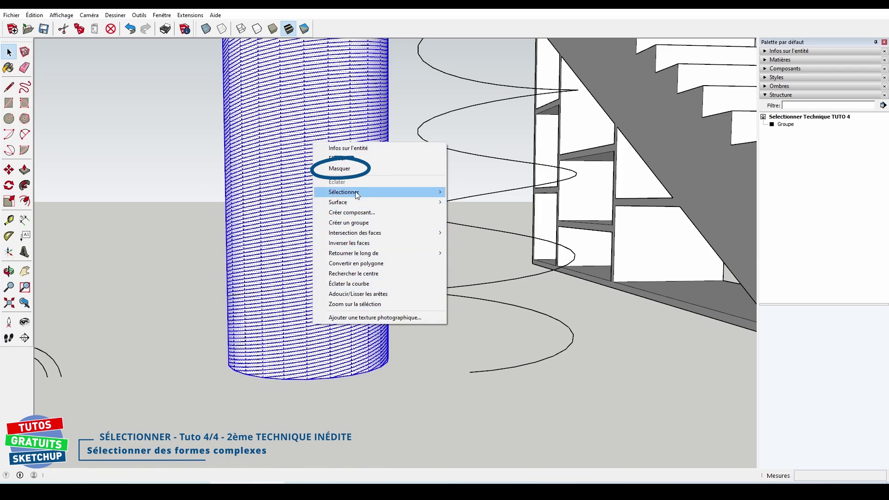
click(361, 168)
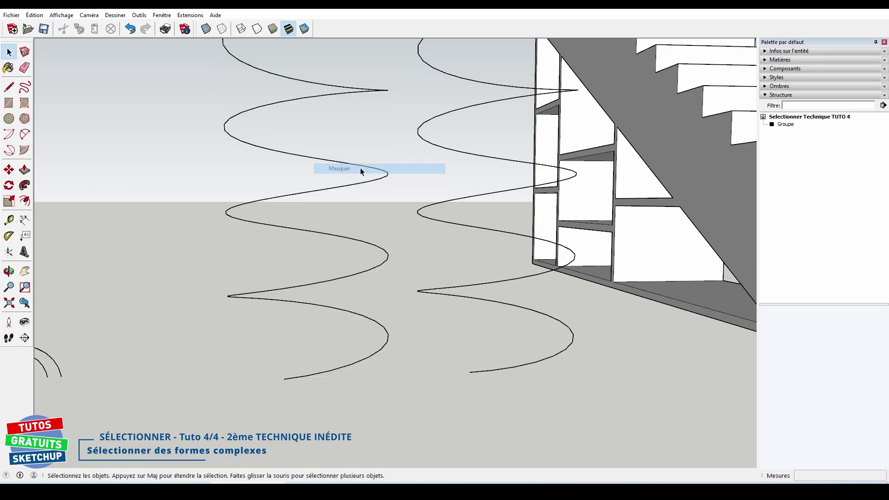
Explode the standing helix copy's group into loose edges with Éclater
click(343, 238)
right_click(344, 237)
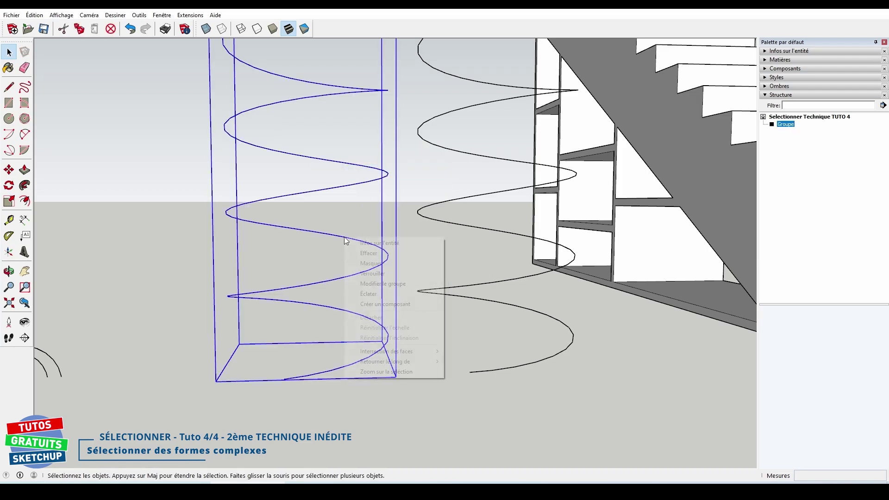
click(365, 294)
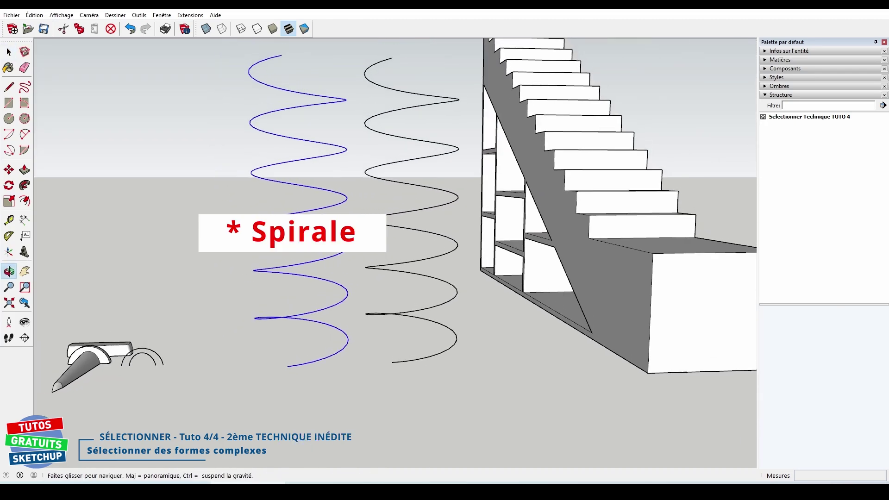
Window-select the left spiral and unhide the cylinder with Édition > Révéler
middle_drag(259, 176, 247, 205)
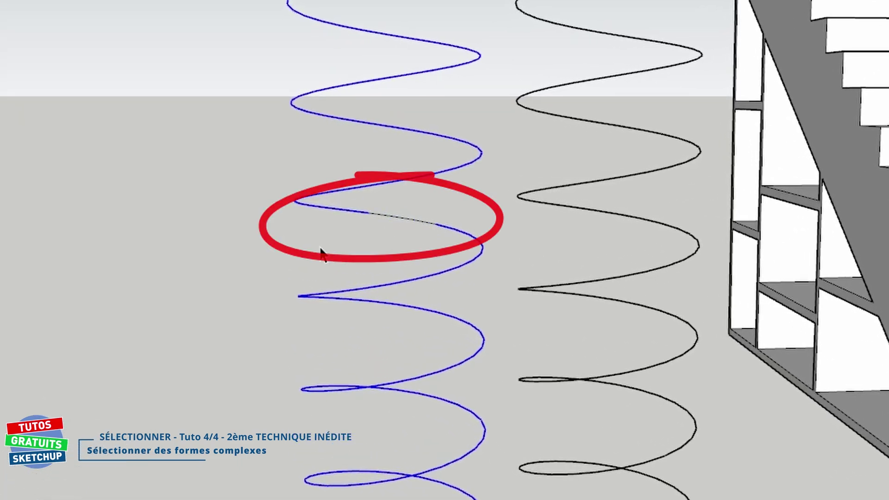
click(229, 72)
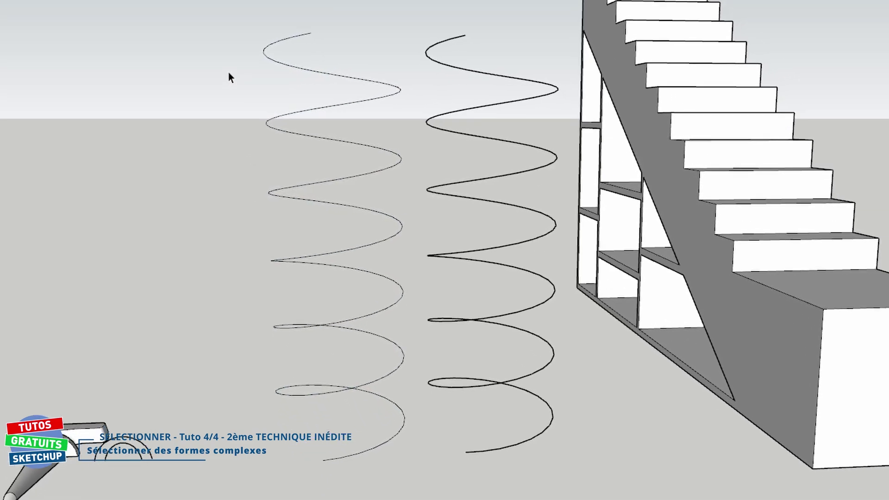
drag(220, 58, 359, 411)
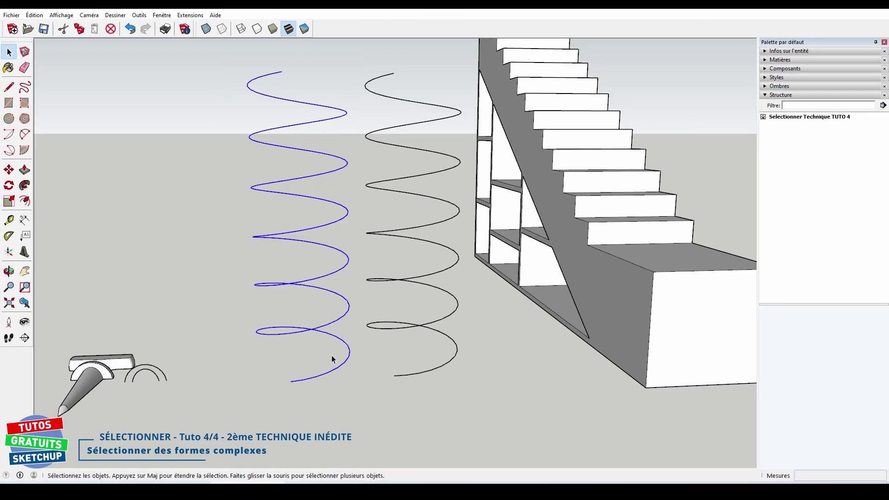
click(35, 15)
mouse_move(48, 147)
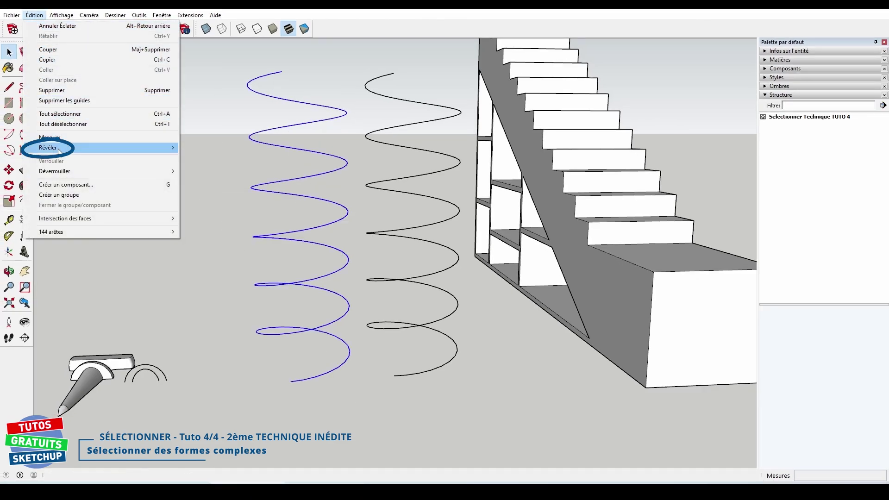
click(203, 147)
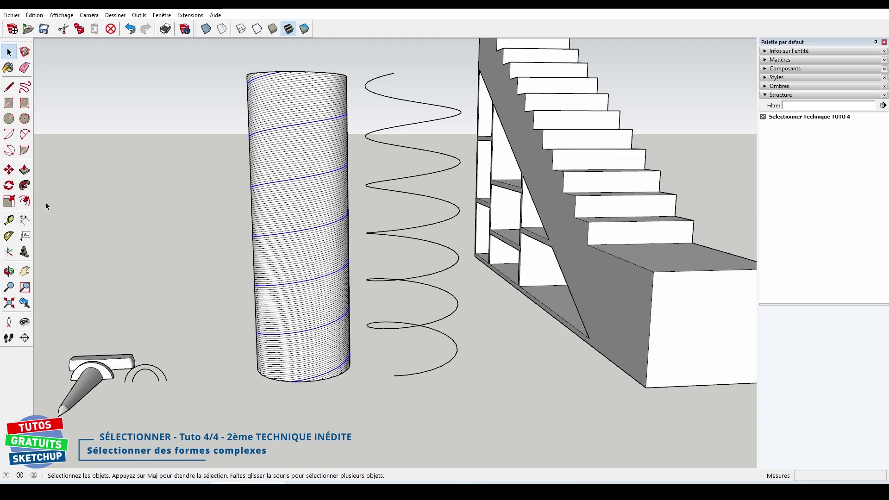
Scale the helix ×3 about its centre, then stretch it to 2,38 along the red axis
click(10, 201)
middle_drag(187, 236, 359, 250)
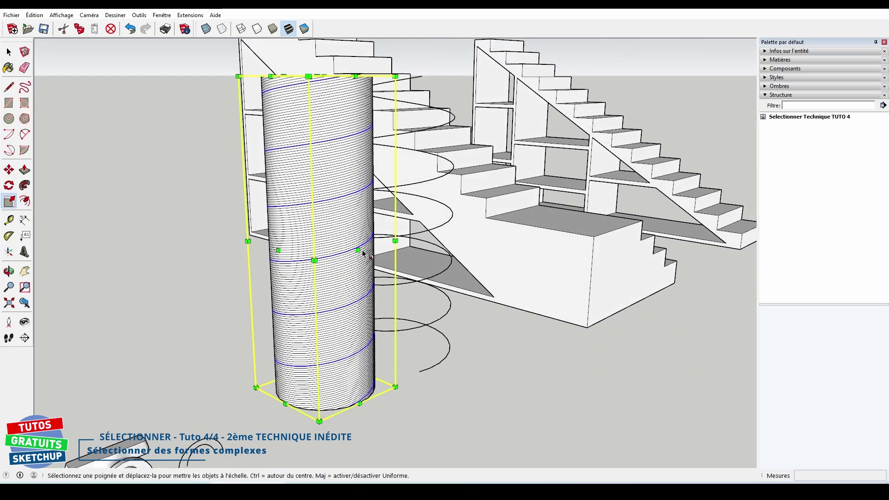
ctrl+drag(360, 250, 440, 268)
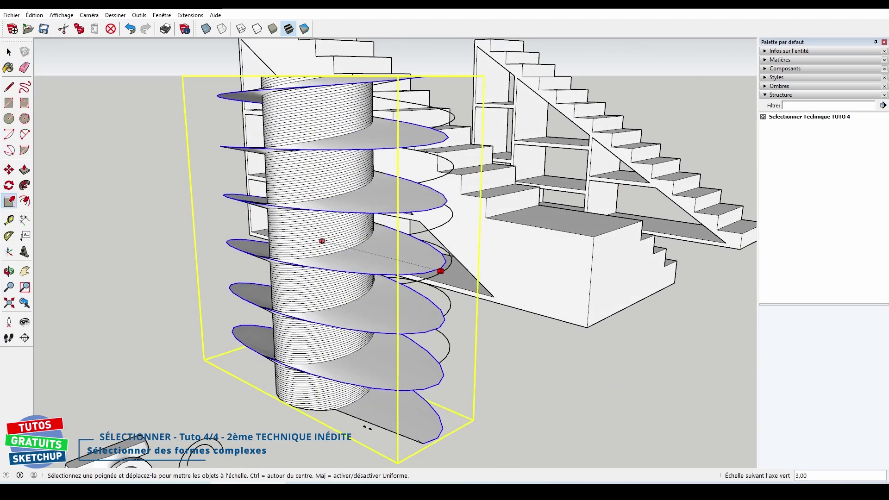
ctrl+drag(279, 250, 213, 265)
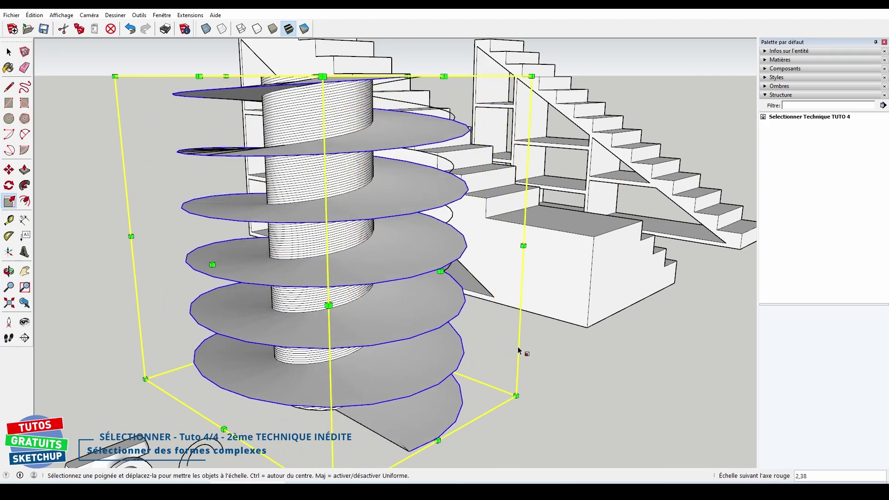
middle_drag(524, 351, 249, 315)
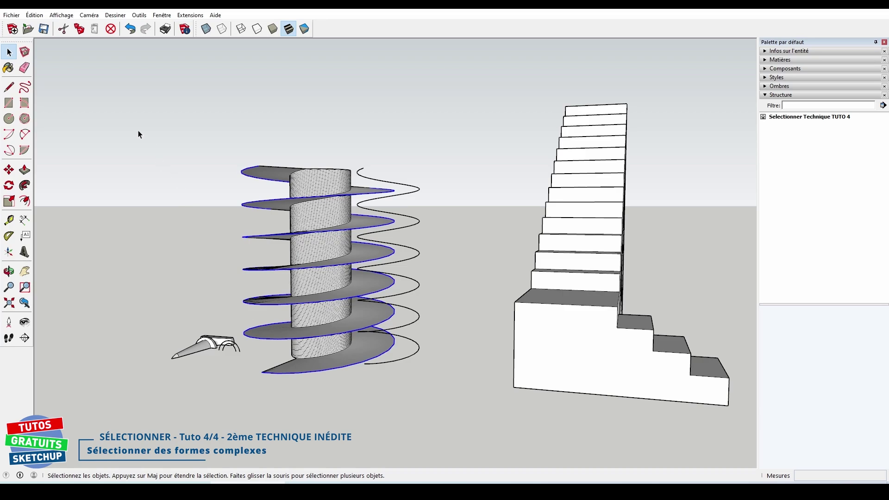
Copy the left staircase 2769mm to its left with Move and Ctrl
drag(138, 134, 446, 408)
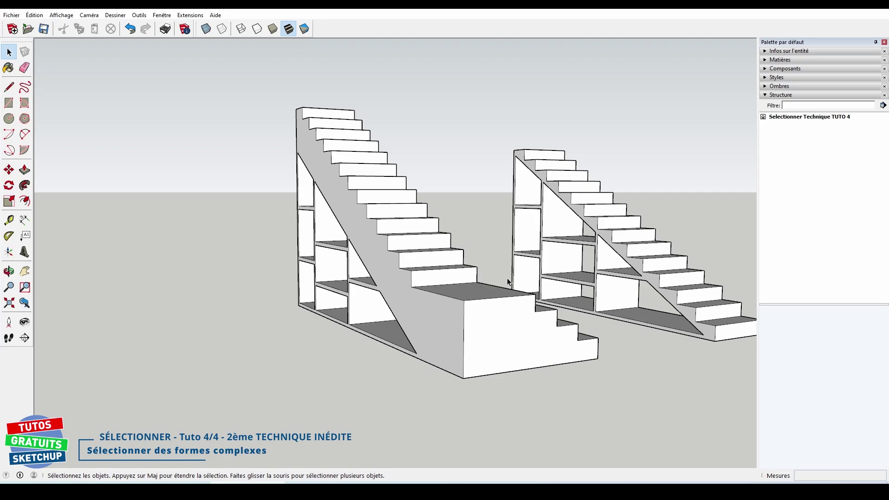
middle_drag(648, 261, 463, 283)
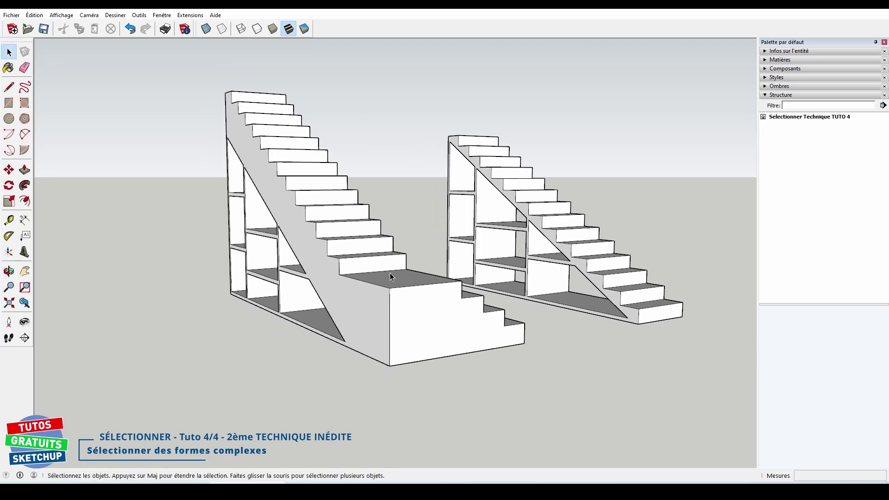
middle_drag(391, 277, 336, 278)
triple_click(339, 273)
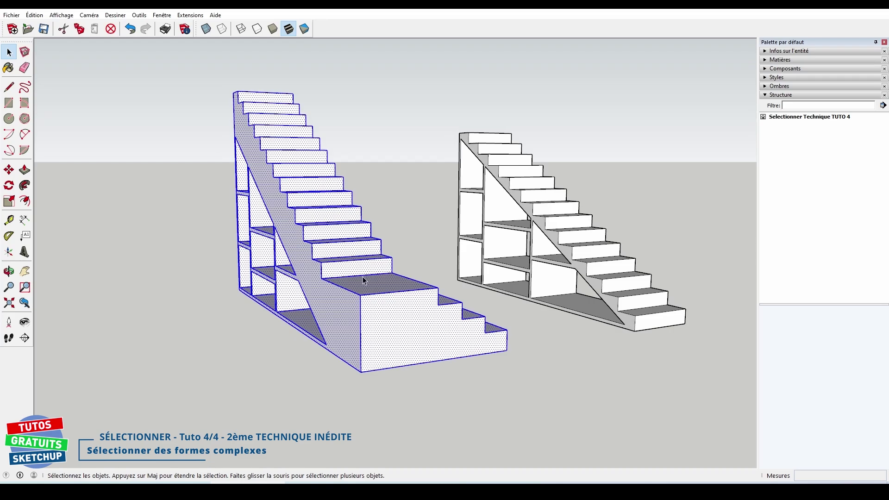
key(m)
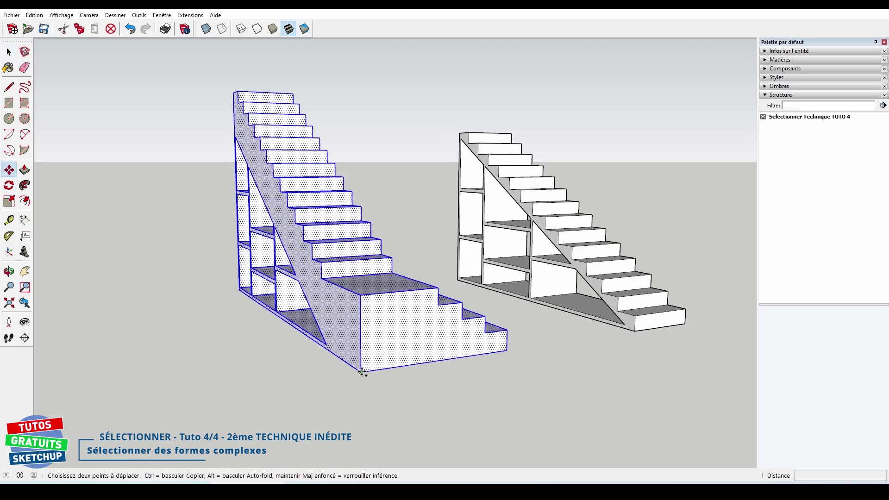
click(361, 372)
key(ctrl)
click(84, 416)
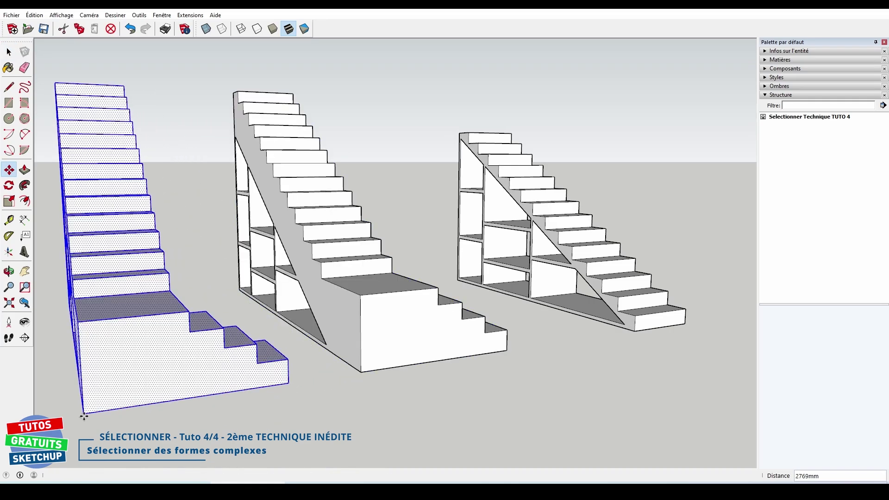
key(space)
click(175, 454)
Erase the copy's side face and a vertical edge to expose its shelves
middle_drag(209, 437, 305, 419)
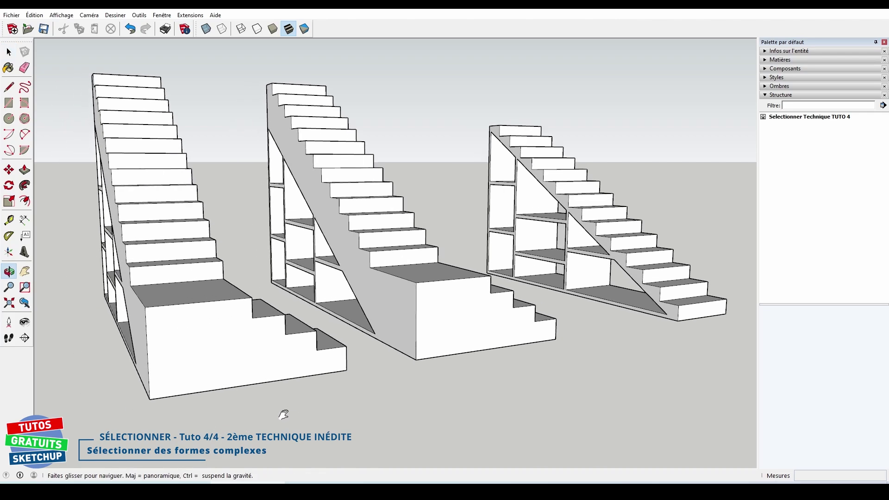
key(e)
click(188, 304)
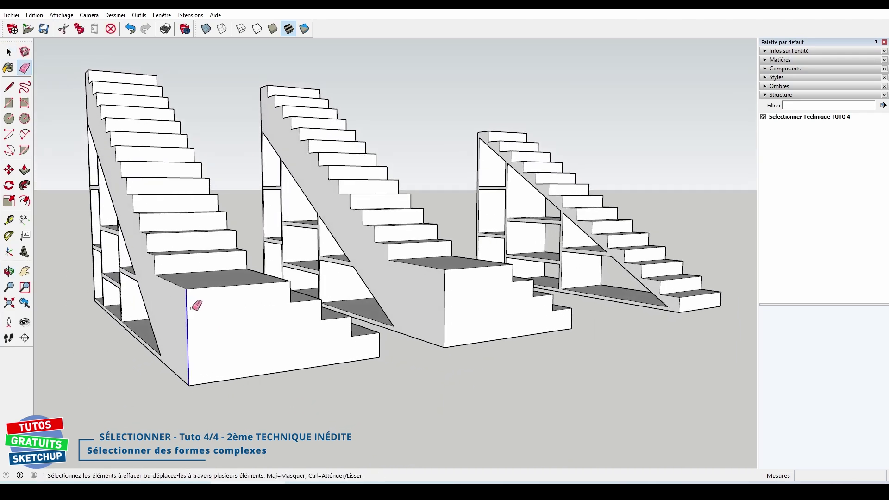
middle_drag(258, 301, 224, 309)
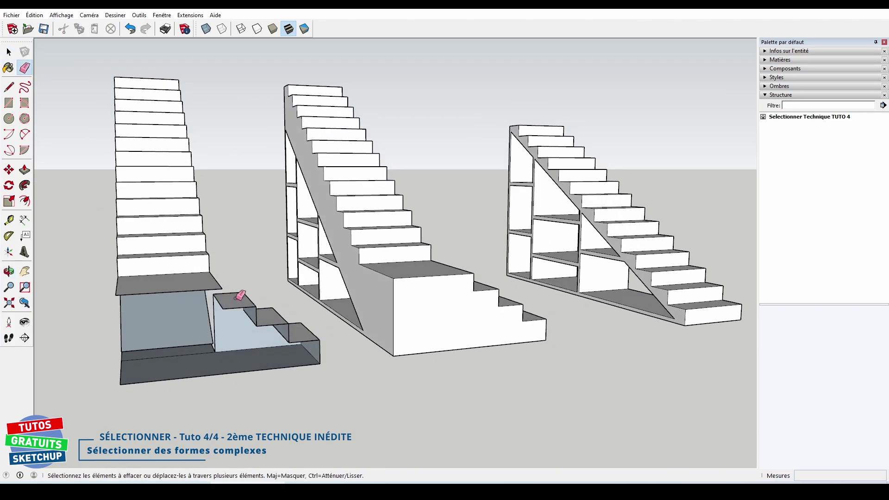
middle_drag(236, 250, 129, 230)
drag(246, 125, 250, 107)
mouse_move(250, 107)
middle_down()
mouse_move(168, 168)
mouse_move(143, 108)
middle_up()
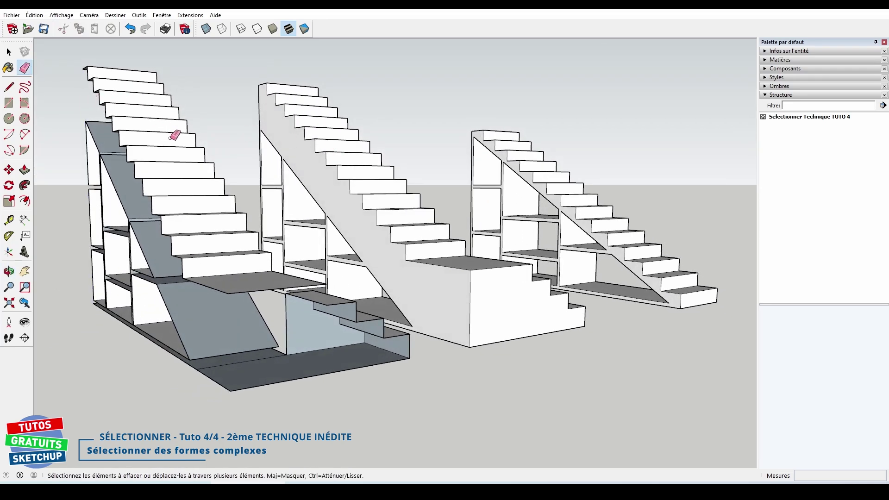
Move the middle staircase's treads and landing 562mm down its slope, off the base block
key(space)
click(175, 165)
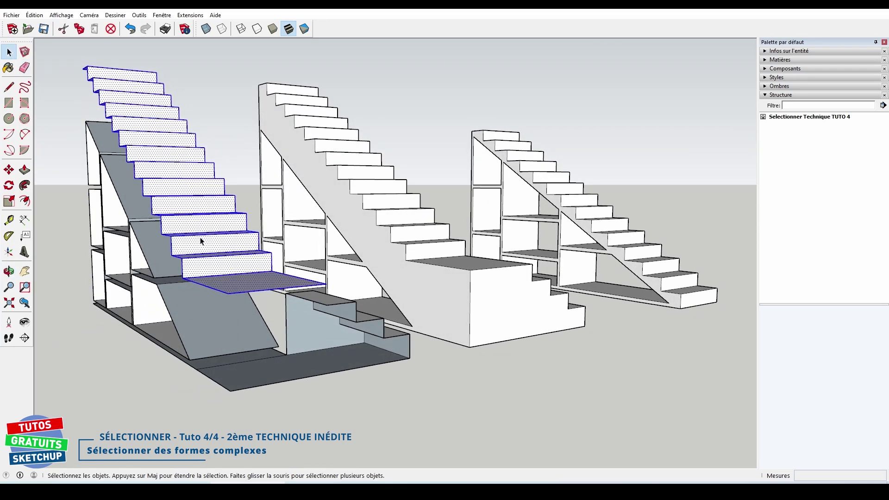
mouse_move(175, 165)
middle_down()
mouse_move(272, 188)
mouse_move(207, 329)
middle_up()
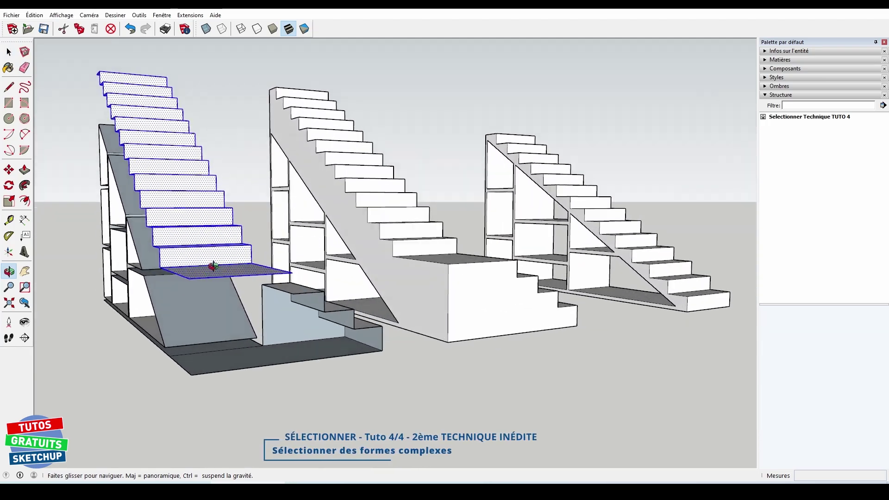
key(m)
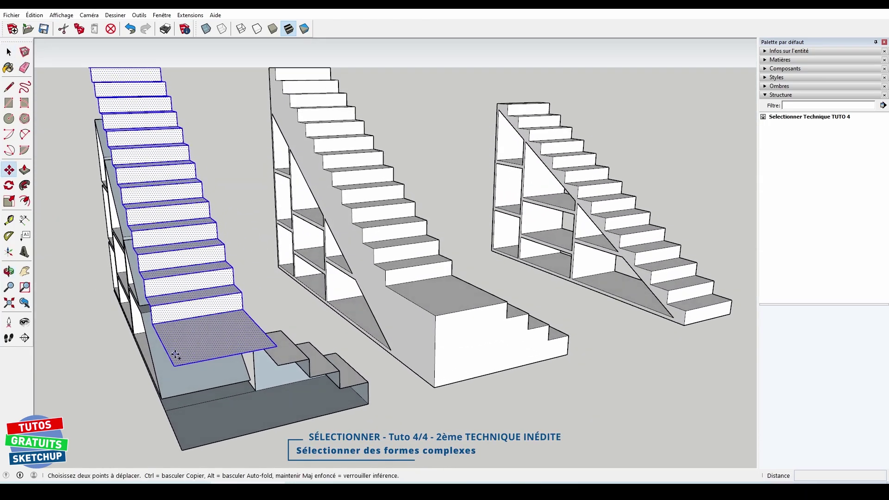
click(174, 365)
click(431, 316)
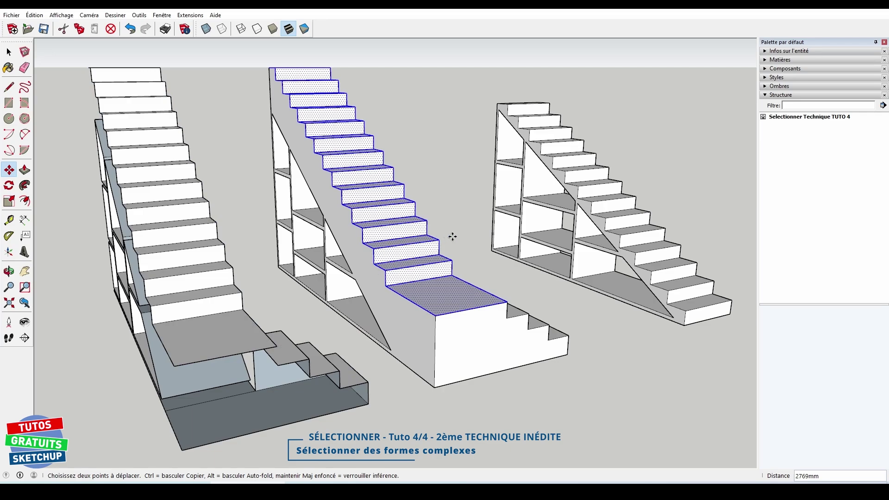
click(416, 249)
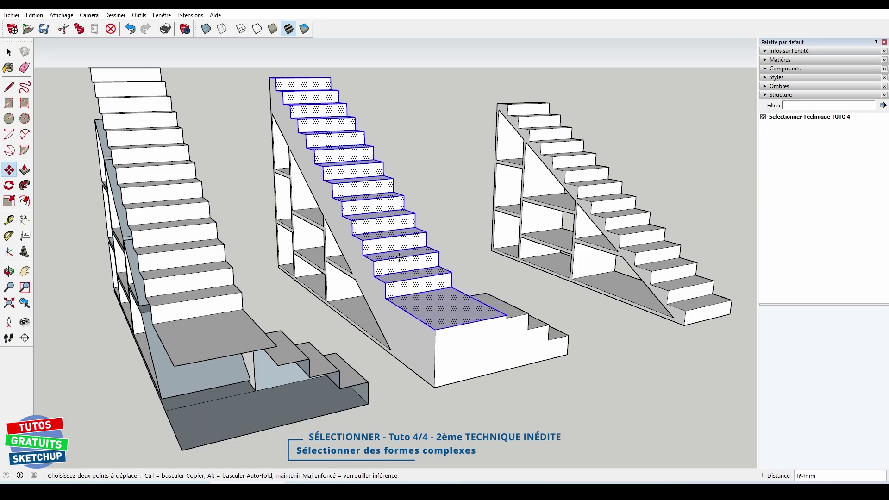
click(403, 299)
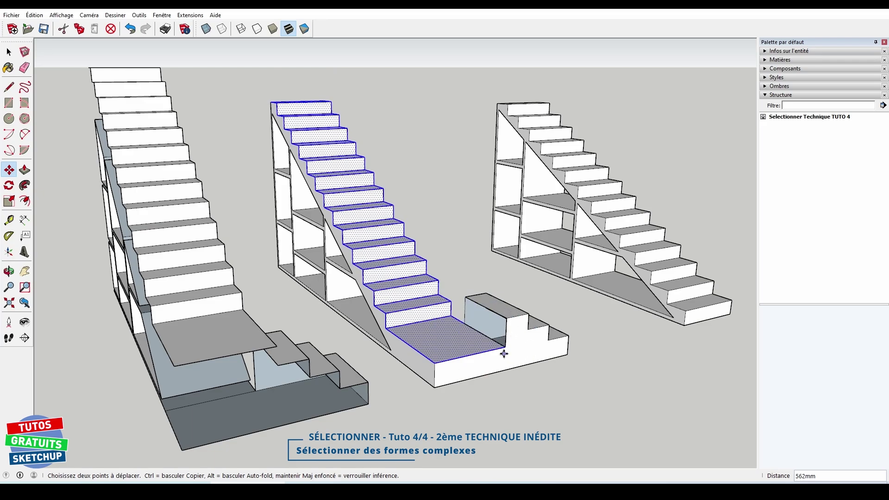
key(space)
click(550, 376)
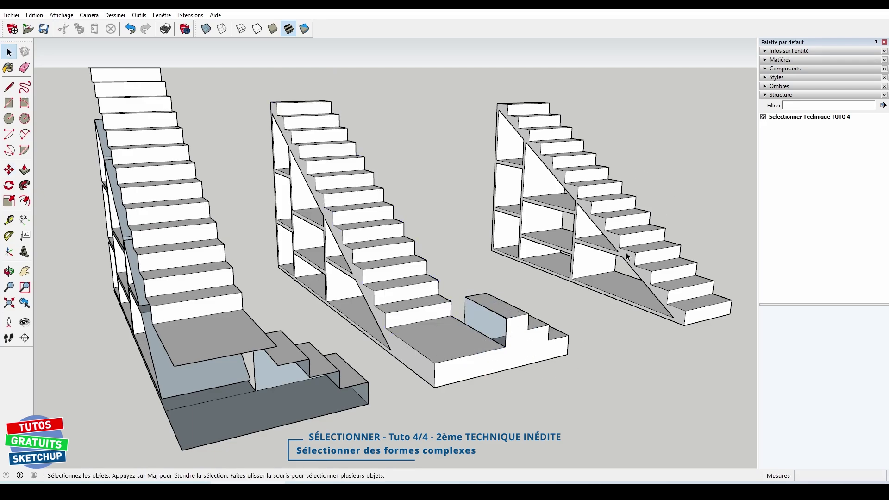